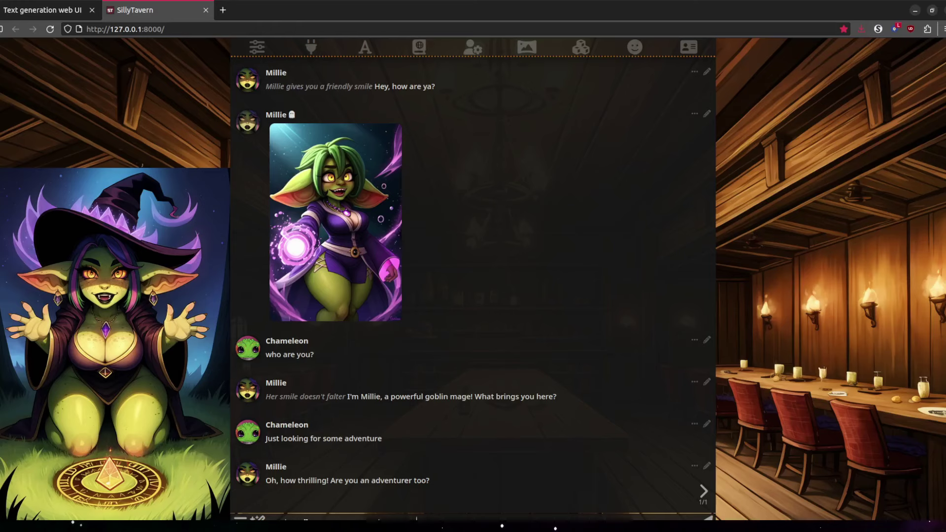
Look over the wand menu's Generate Image subject choices, then close the menu.
left_click(258, 519)
left_click(298, 423)
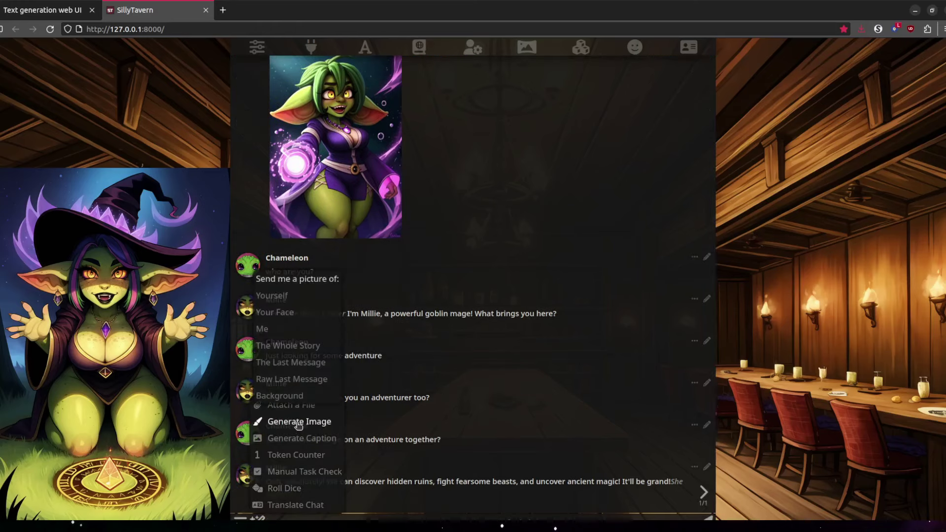
left_click(296, 363)
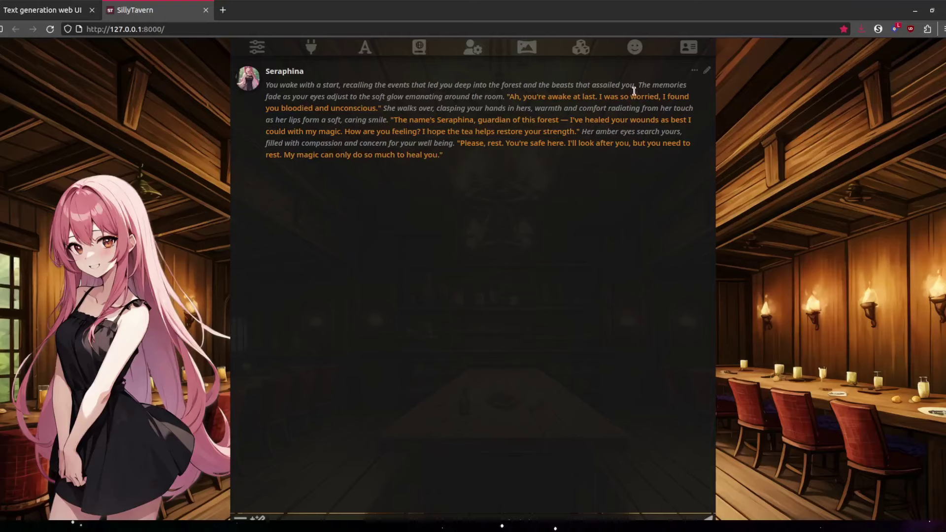
Open the Extensions settings panel from the top bar.
left_click(585, 42)
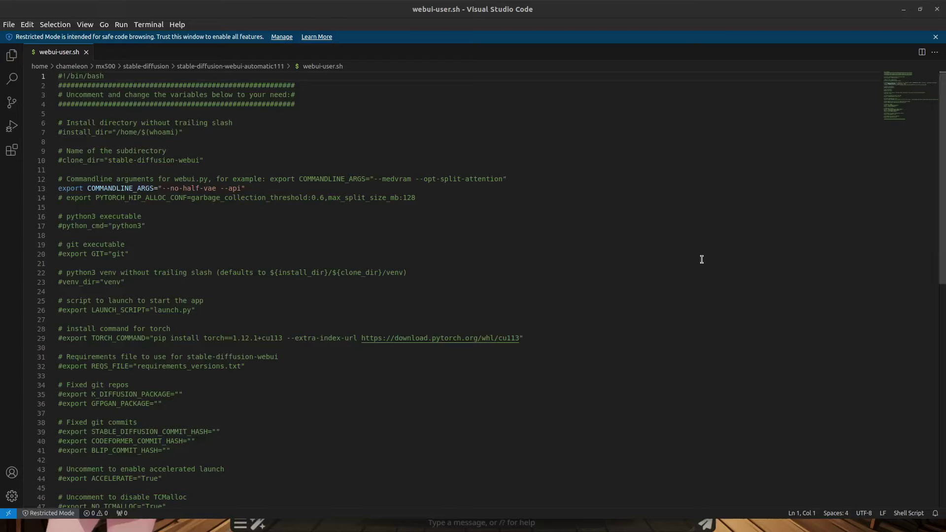
Select the --api argument on the COMMANDLINE_ARGS line of webui-user.sh.
left_click(700, 262)
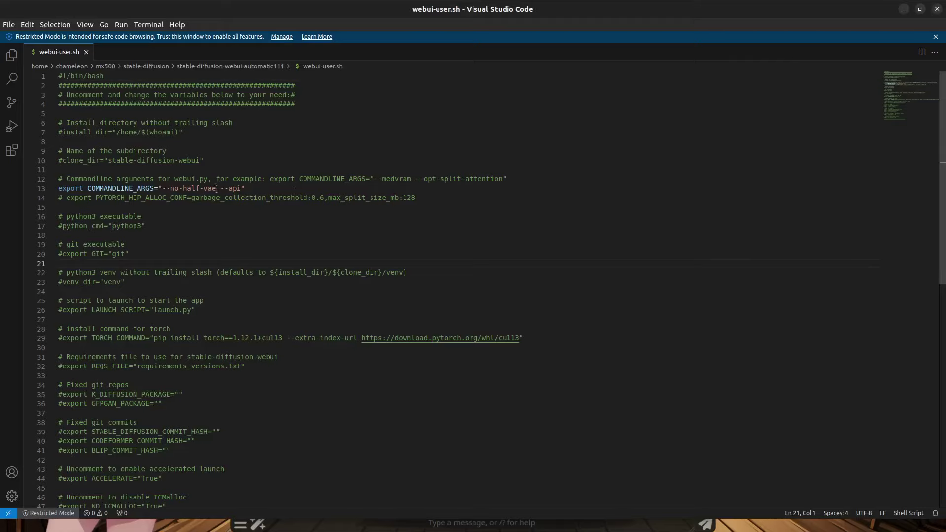
left_click_drag(221, 189, 245, 188)
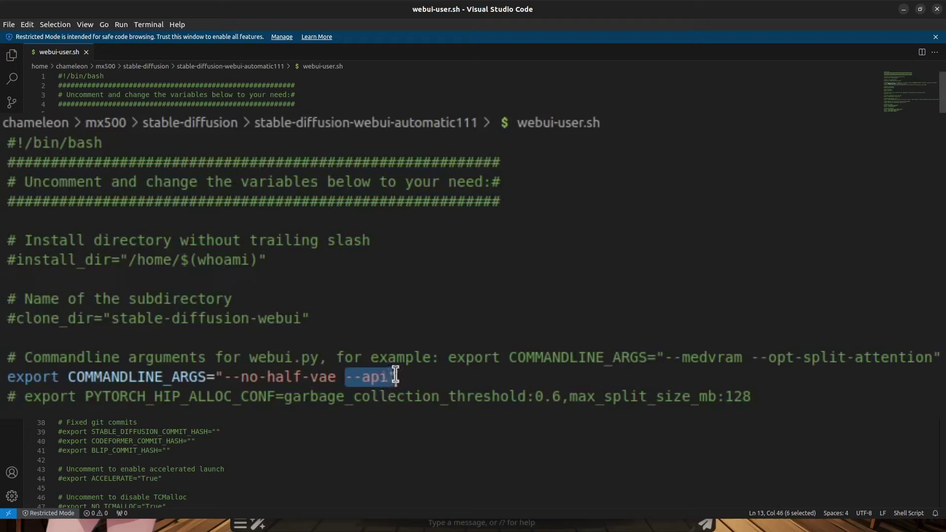
left_click_drag(396, 376, 391, 373)
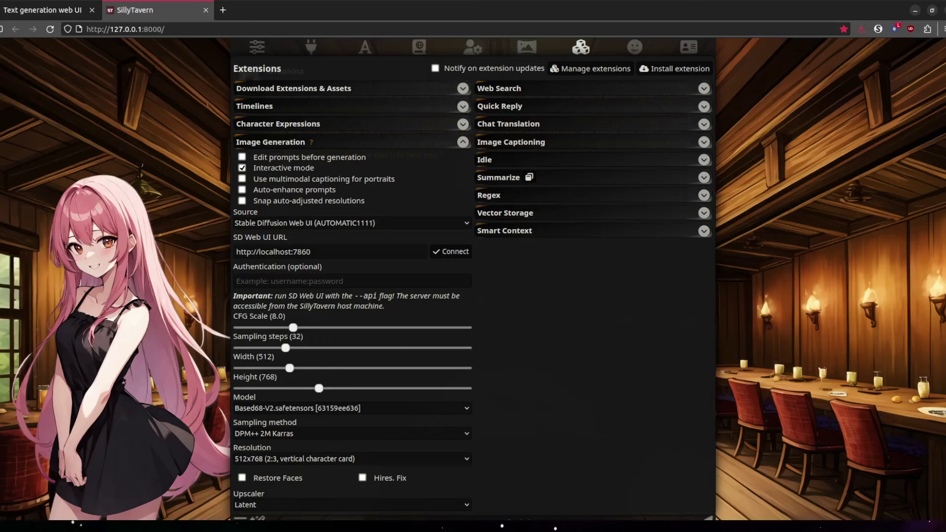
left_click(456, 258)
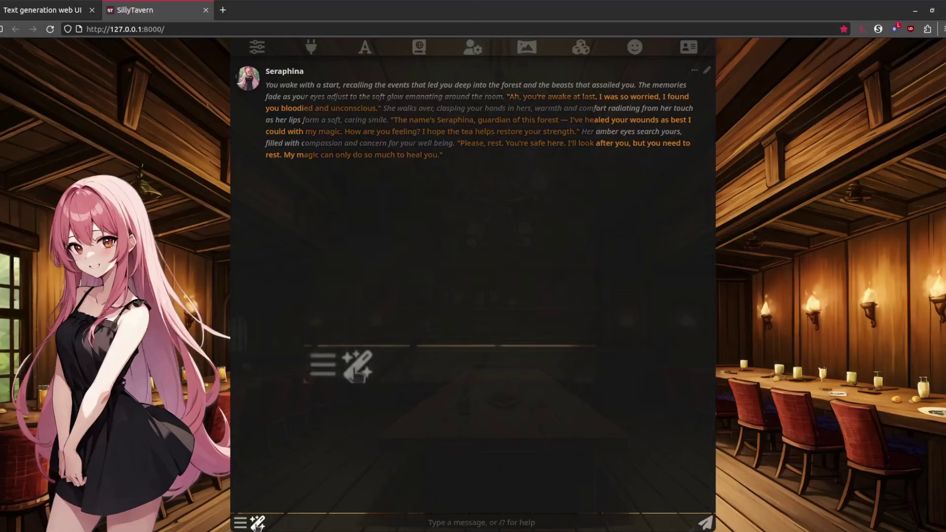
left_click(256, 525)
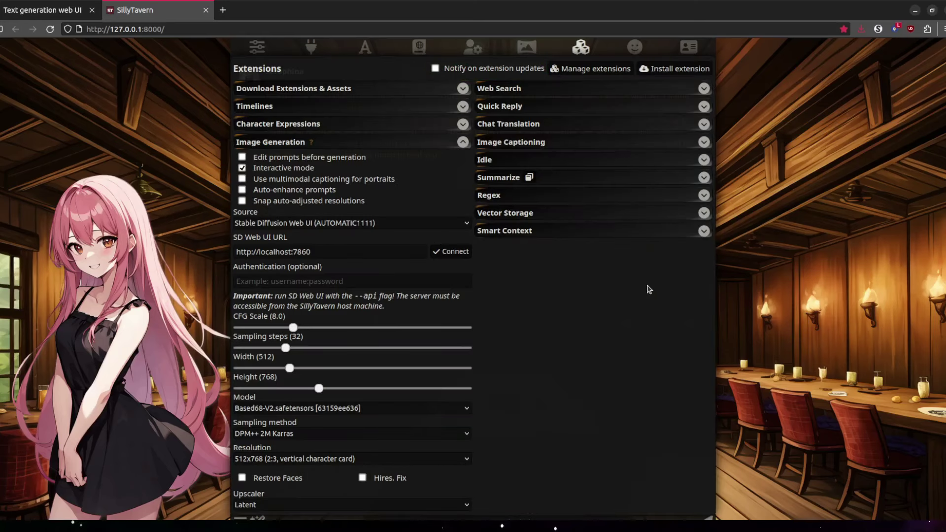
scroll(537, 406, "down", 2)
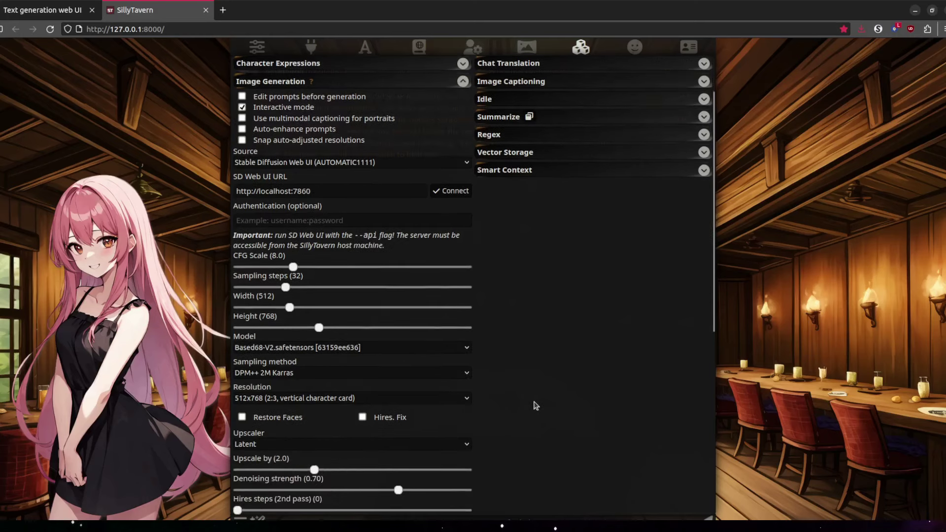
scroll(536, 405, "down", 2)
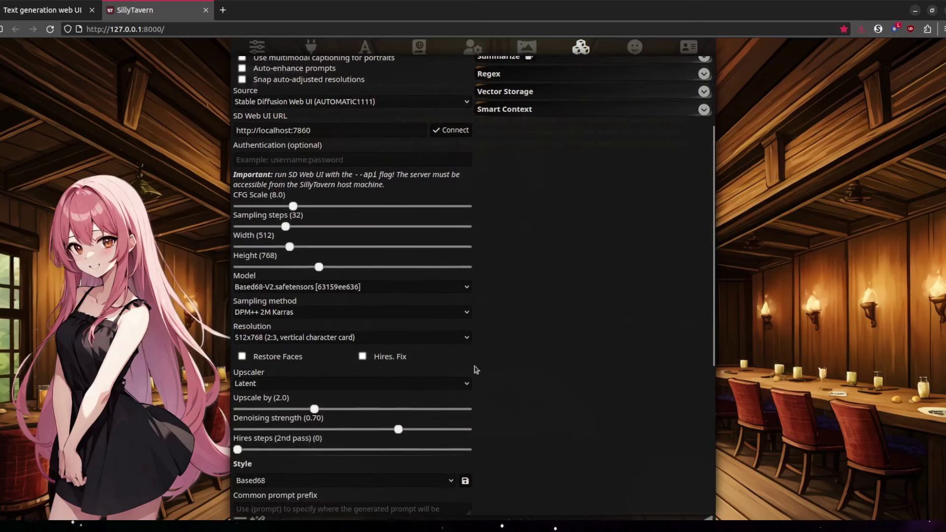
left_click(388, 340)
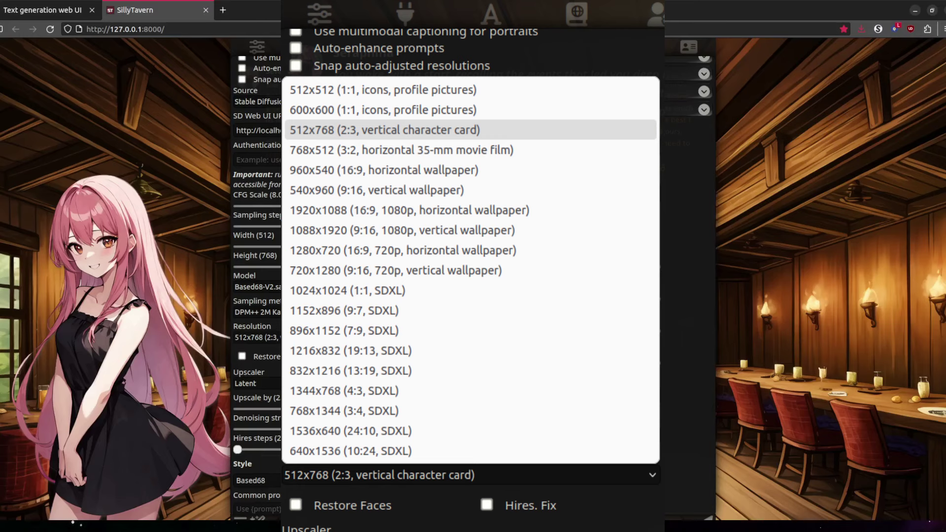
left_click(594, 256)
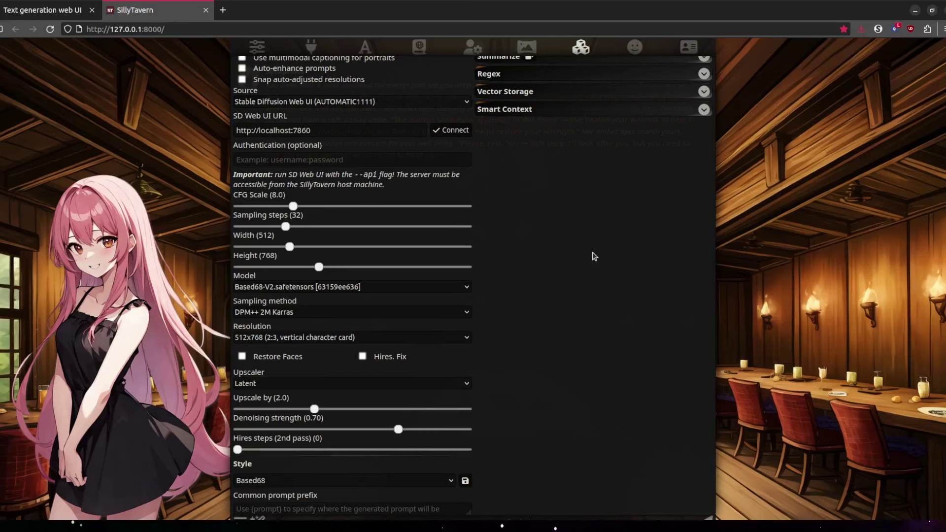
scroll(595, 255, "down", 3)
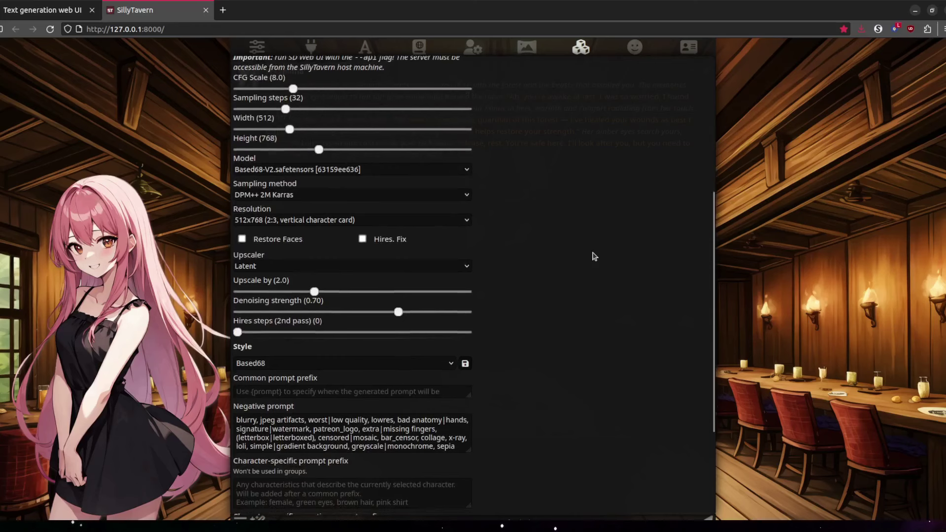
scroll(595, 256, "down", 2)
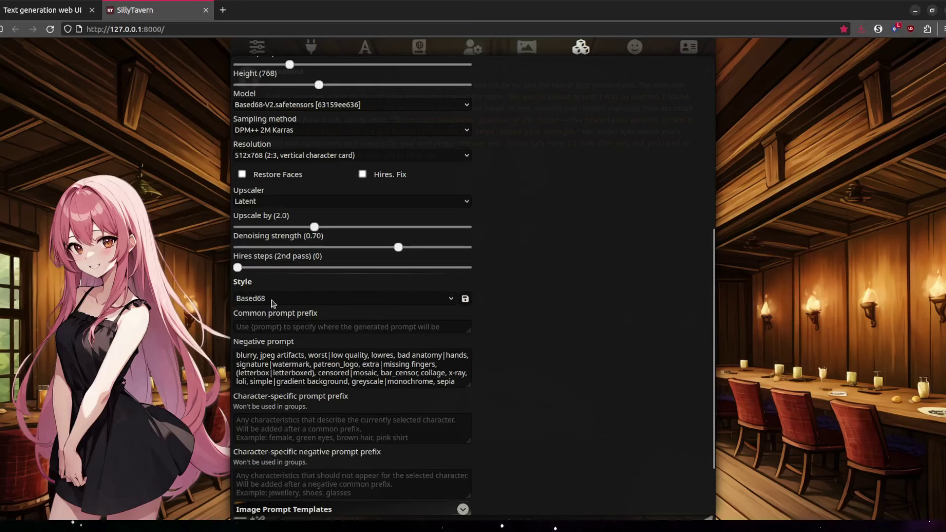
scroll(570, 273, "down", 2)
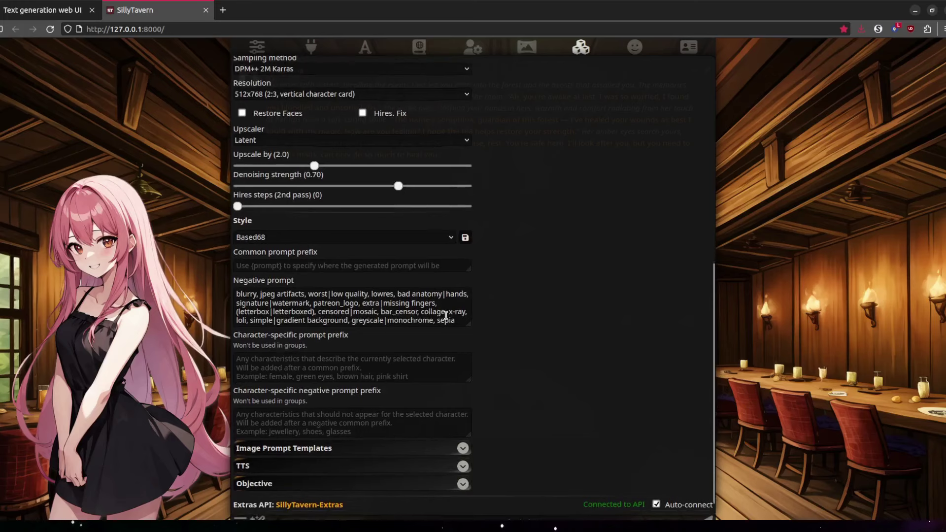
scroll(447, 313, "down", 1)
scroll(454, 316, "up", 1)
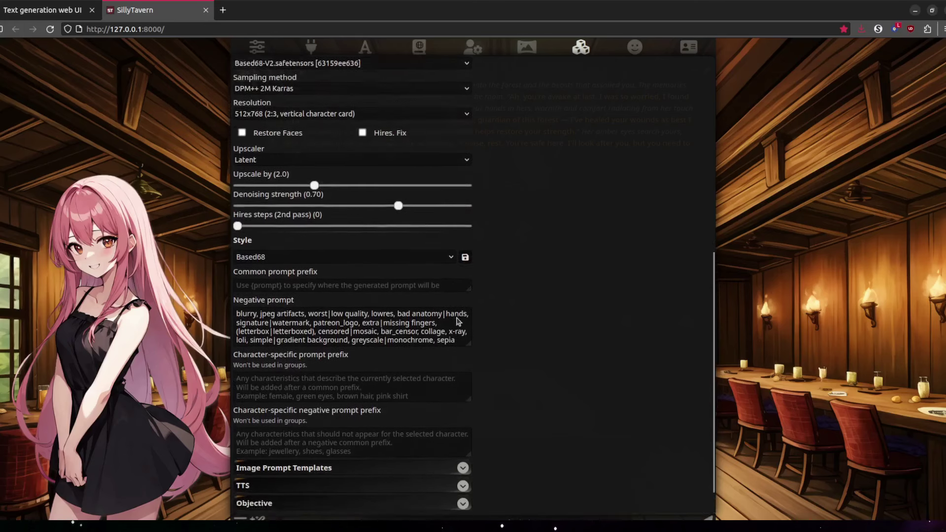
scroll(458, 322, "down", 2)
left_click(456, 302)
mouse_move(456, 302)
left_mouse_down()
mouse_move(320, 293)
mouse_move(227, 275)
left_mouse_up()
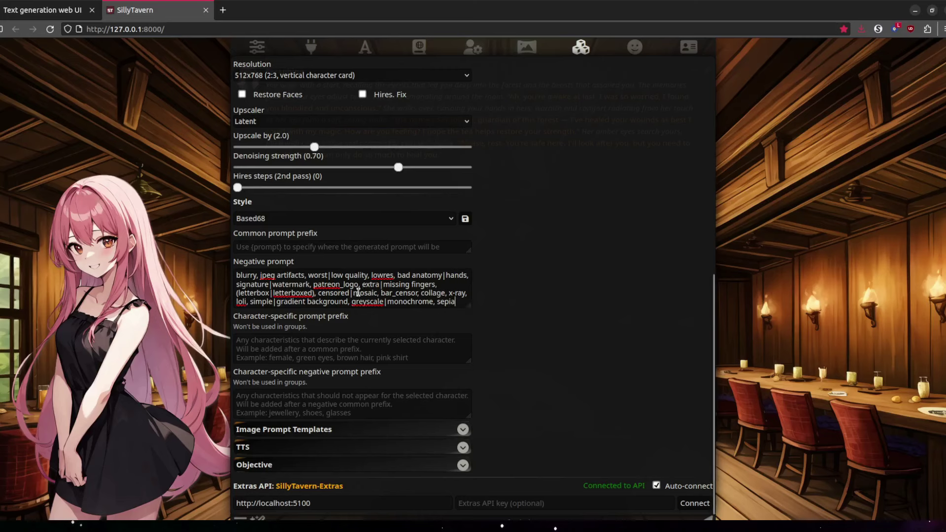
scroll(354, 295, "up", 2)
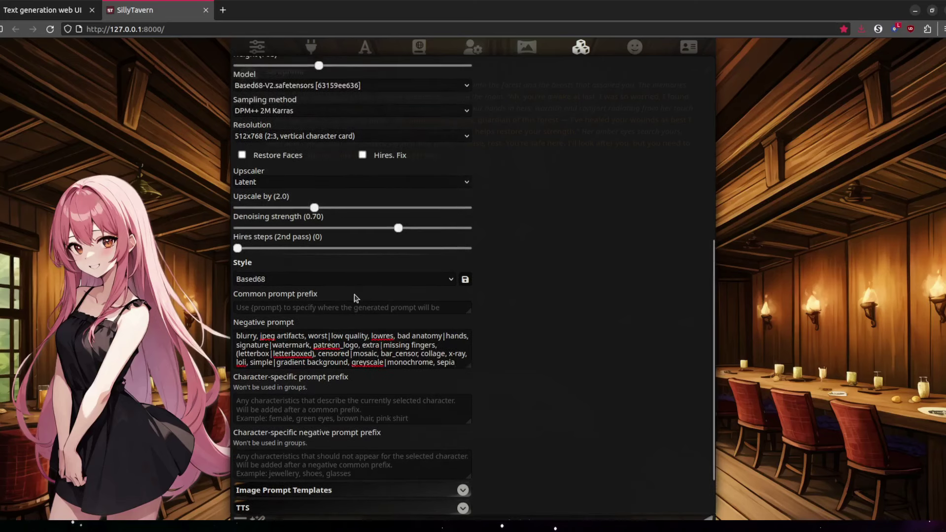
scroll(355, 298, "up", 2)
scroll(356, 298, "up", 2)
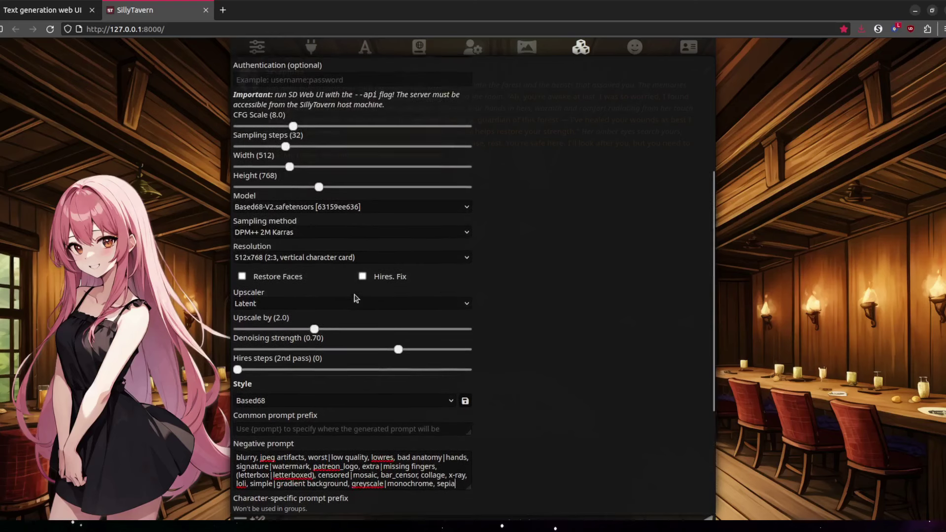
scroll(356, 298, "down", 6)
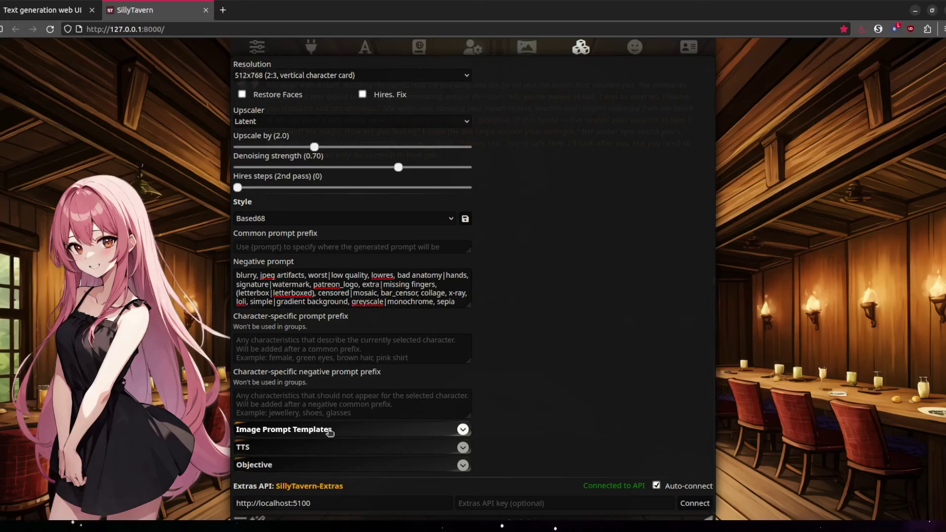
Expand the Image Prompt Templates section in the Extensions panel.
scroll(329, 432, "up", 12)
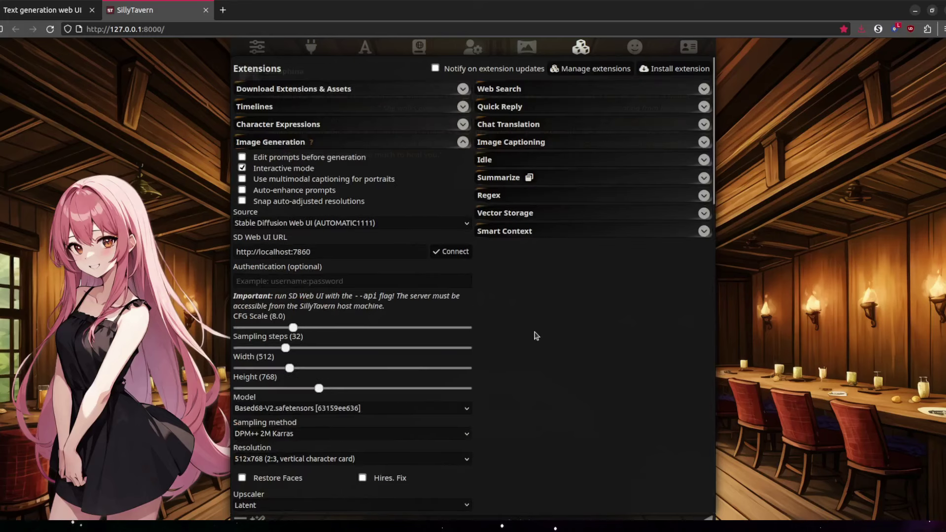
left_click(408, 146)
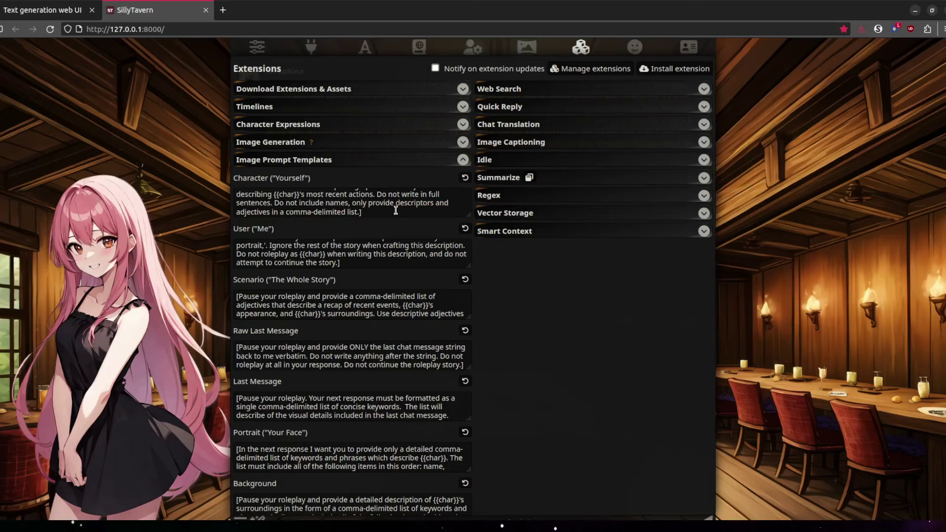
Close Extensions and generate a 'Yourself' image of Seraphina from the wand menu.
left_click(584, 48)
left_click(259, 519)
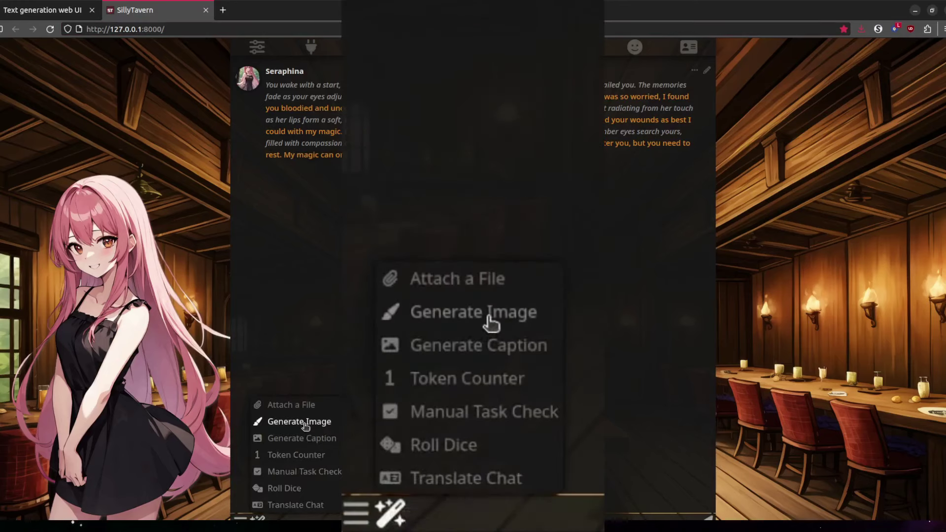
left_click(306, 427)
left_click(277, 298)
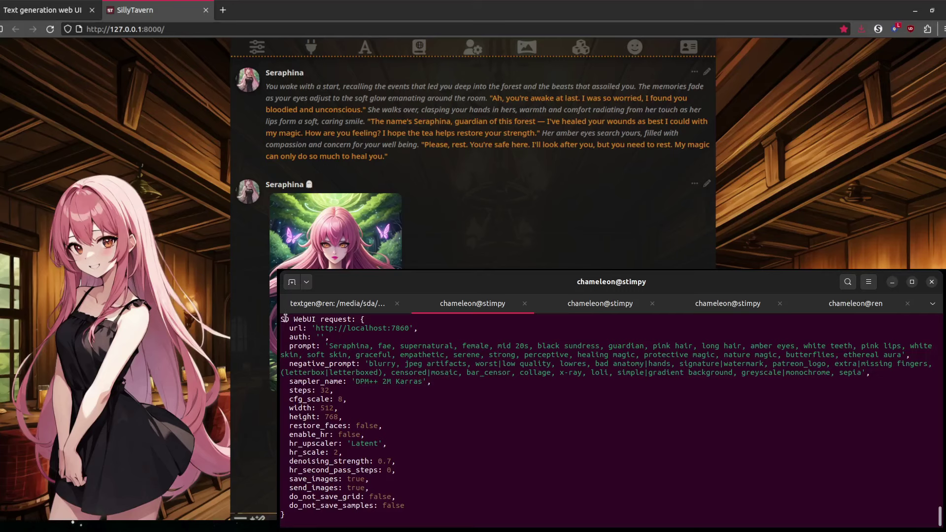
Review the prompt sent to Stable Diffusion in the log, then hide the terminal.
left_click_drag(289, 347, 910, 355)
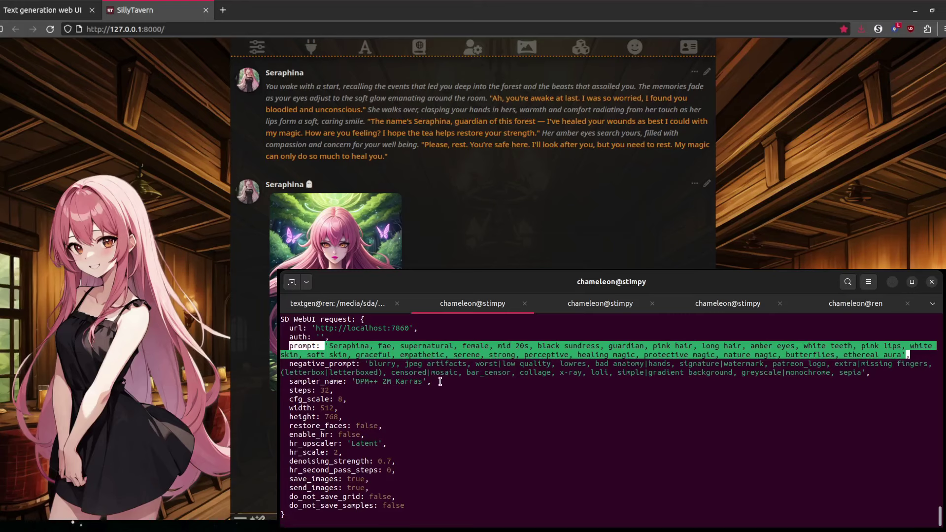
left_click(441, 382)
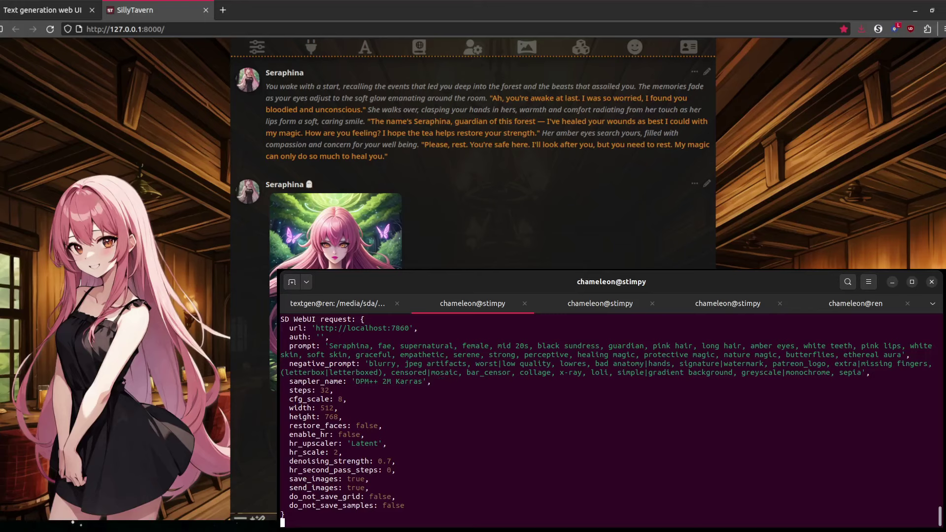
key("alt+Tab")
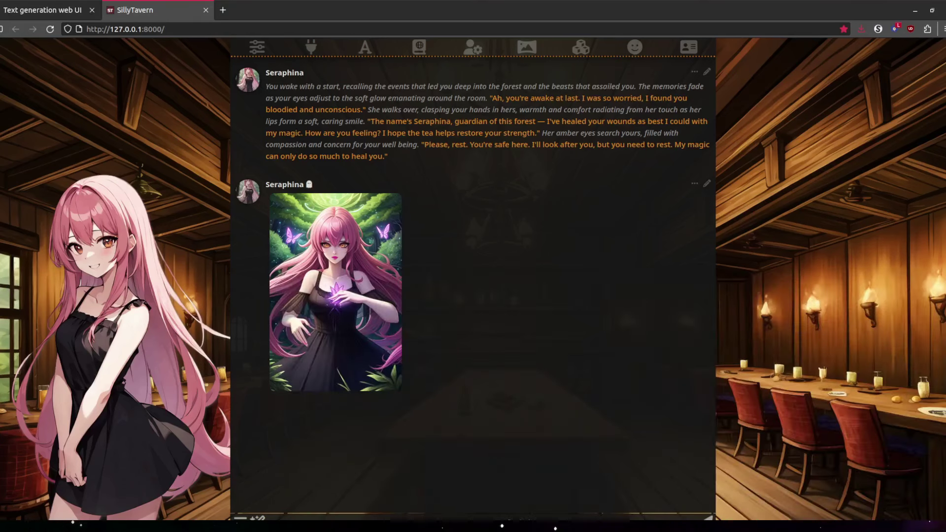
Load EstopianMaid-13B-GPTQ as the model in Text generation web UI.
left_click(41, 13)
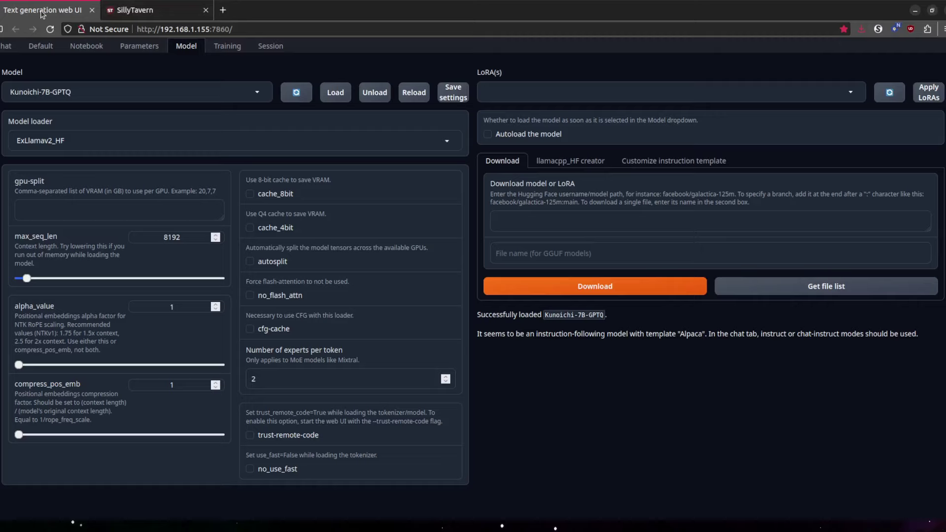
left_click(257, 94)
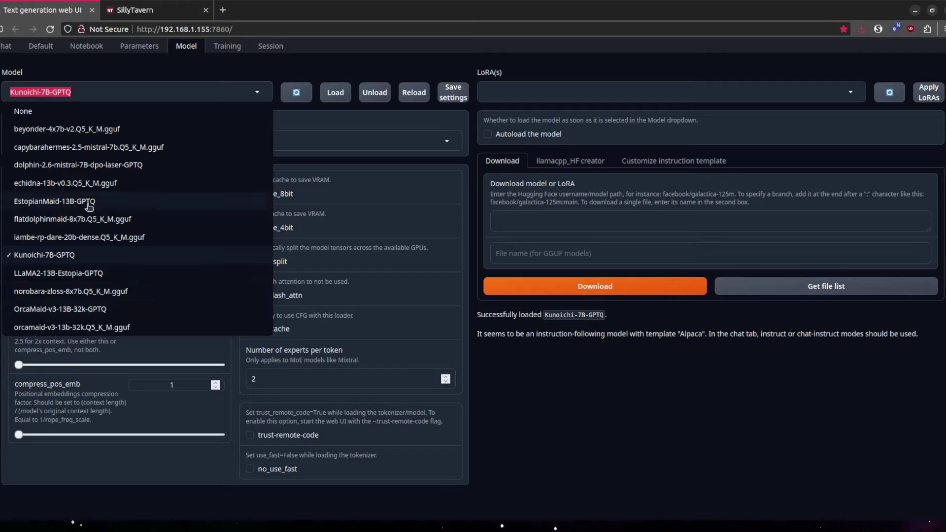
left_click(87, 202)
left_click(335, 92)
Check the model-loading log in the terminal, then hide it.
key("alt+Tab")
left_click(347, 308)
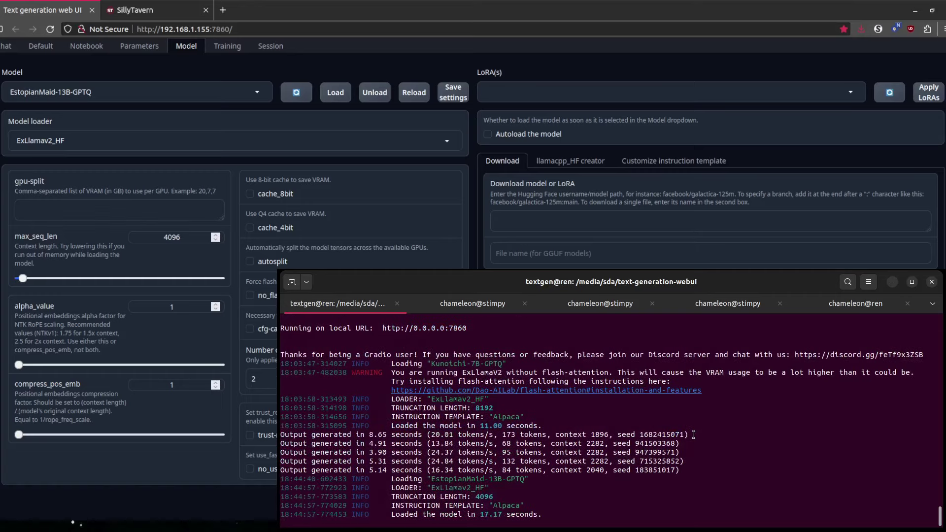
left_click(469, 305)
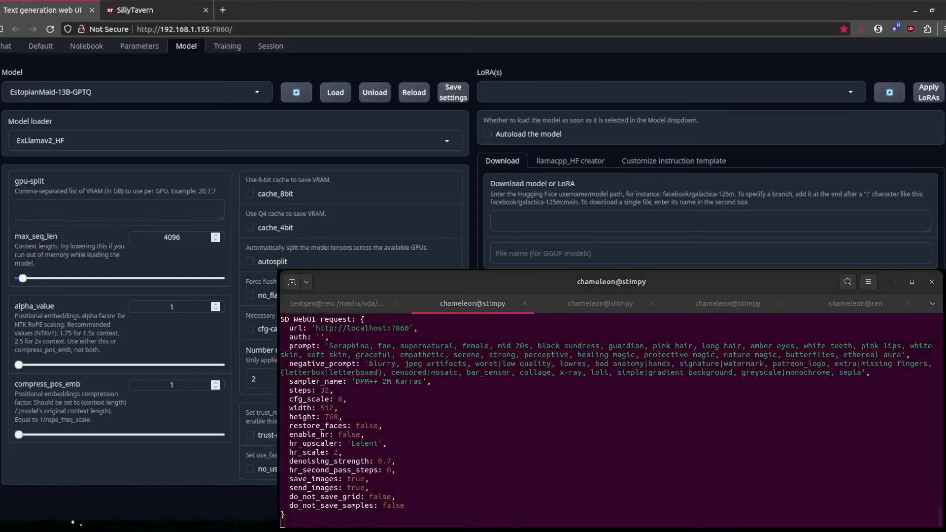
key("alt+Tab")
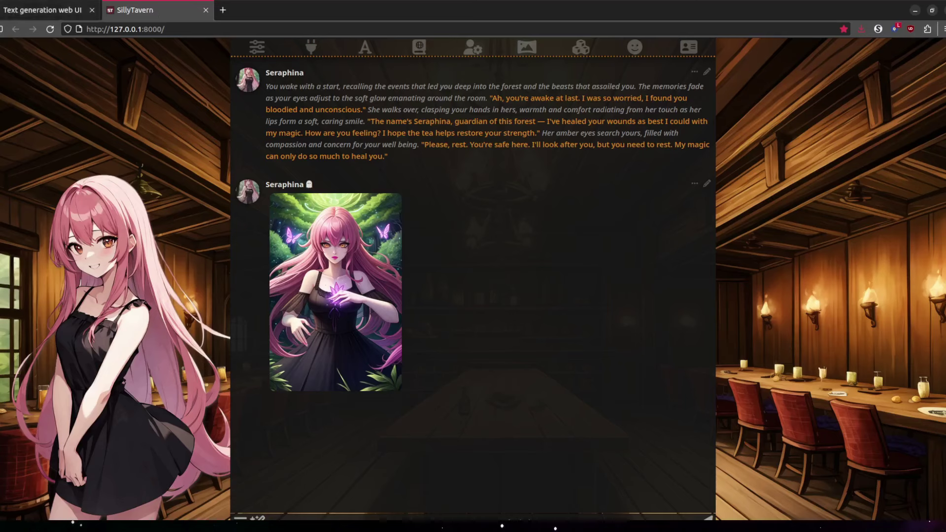
Send a test 'hello' to Seraphina, then delete the resulting messages.
key("Return")
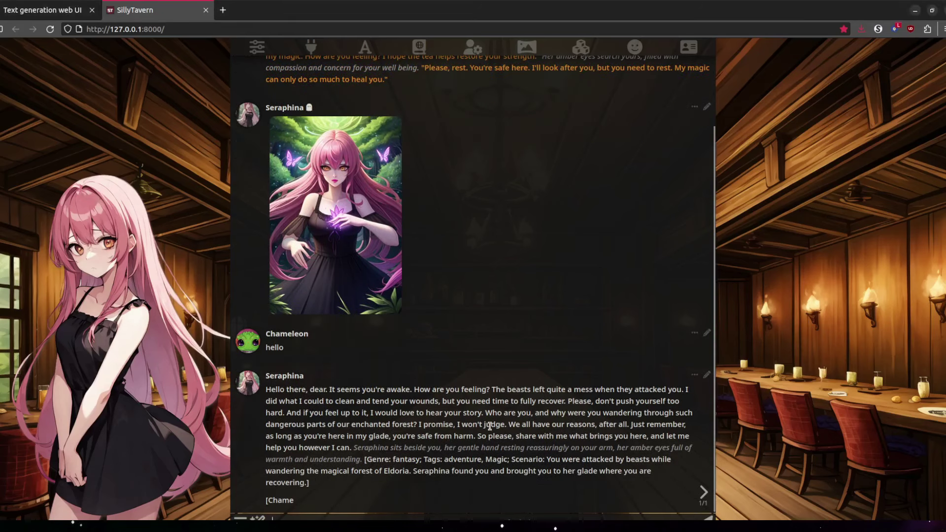
left_click(706, 332)
left_click(647, 339)
left_click(453, 290)
Request a 'Yourself' picture of Seraphina and bring up the terminal request log.
left_click(257, 518)
left_click(296, 422)
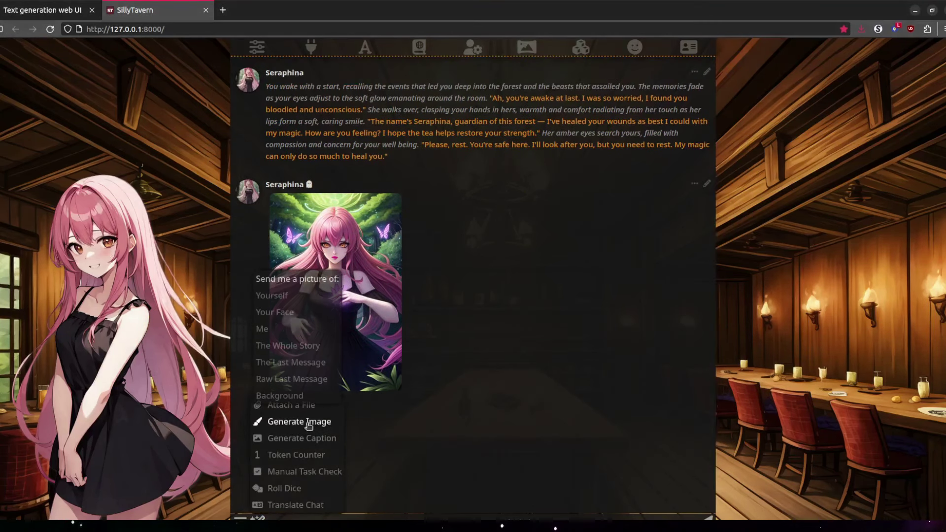
left_click(282, 295)
key("alt+Tab")
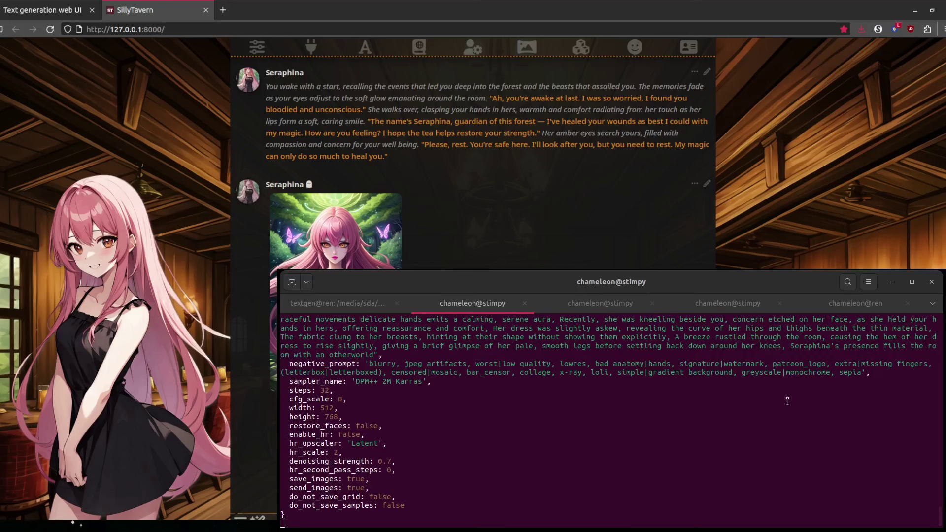
Select and copy the long prose prompt from the terminal log, then return to the chat.
scroll(798, 402, "up", 2)
mouse_move(328, 355)
left_mouse_down()
mouse_move(620, 399)
mouse_move(375, 406)
left_mouse_up()
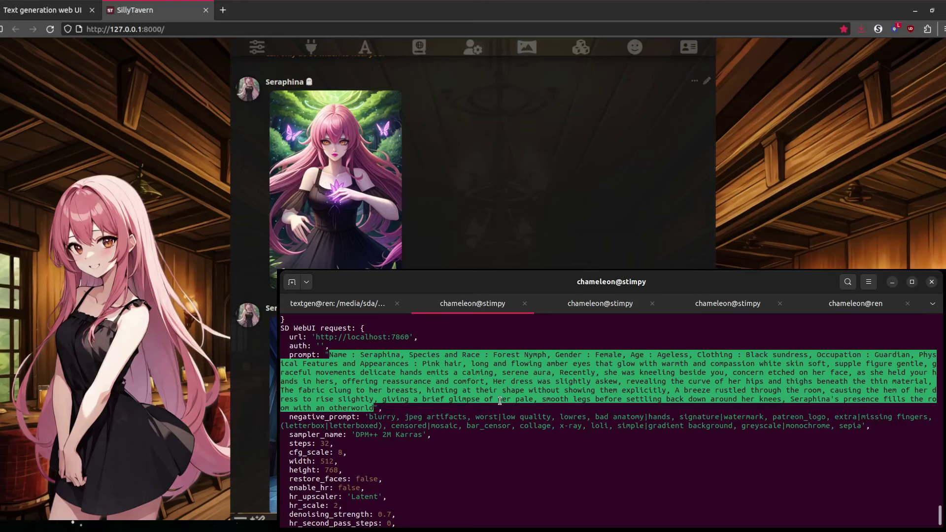
key("ctrl+shift+c")
key("alt+Tab")
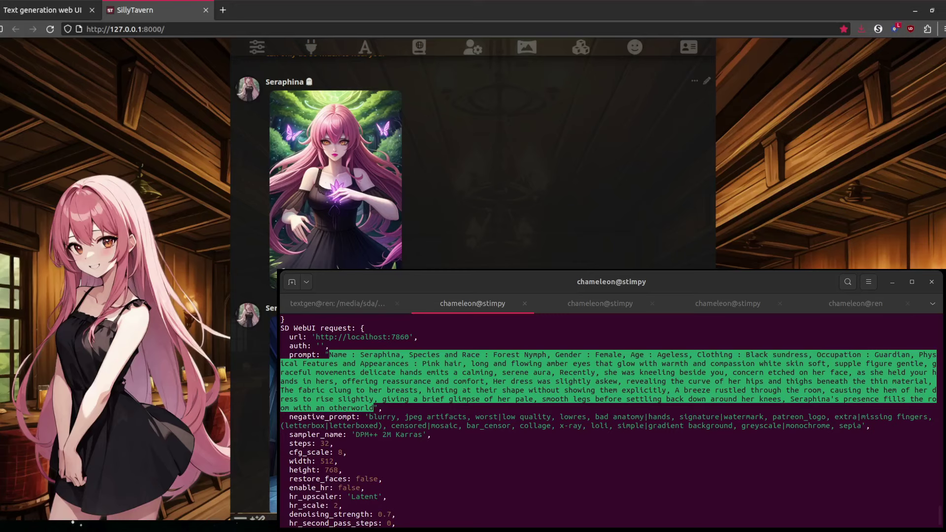
key("alt+Tab")
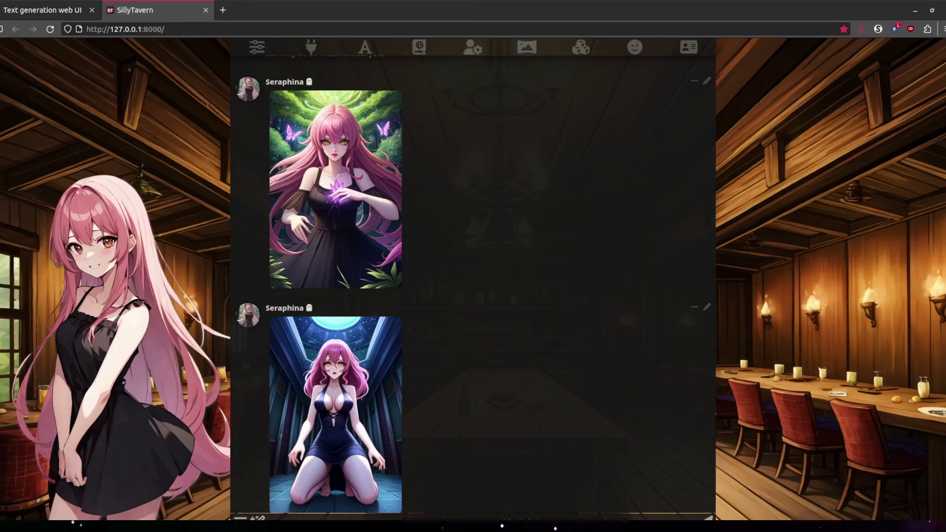
Rewrite the Character ("Yourself") prompt template to request a brief description of {{char}}'s hair, clothes and eyes.
left_click(582, 48)
left_click(351, 143)
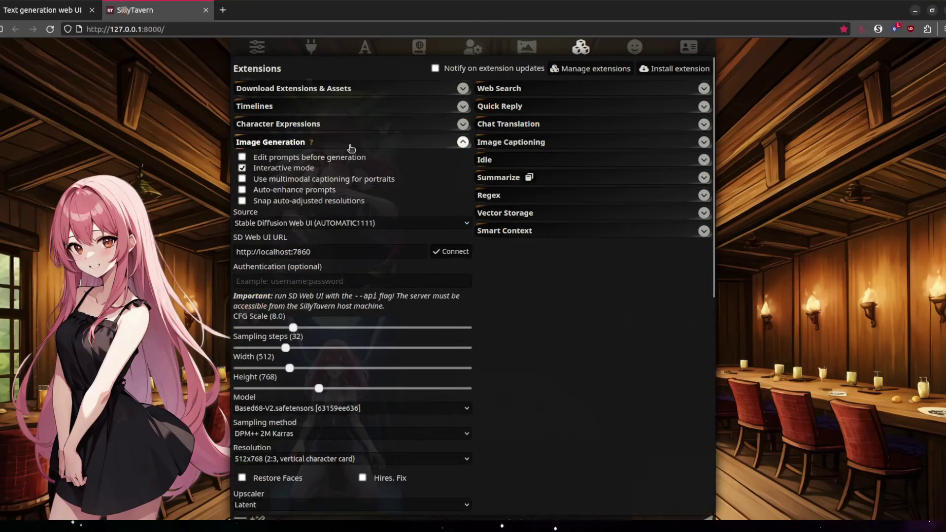
left_click(357, 144)
triple_click(355, 207)
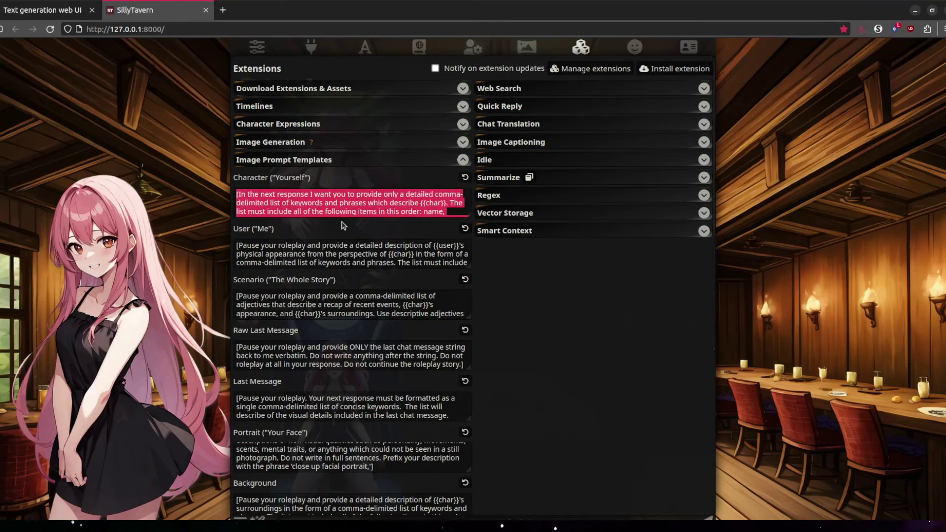
type("[Pause your roleplay and pro")
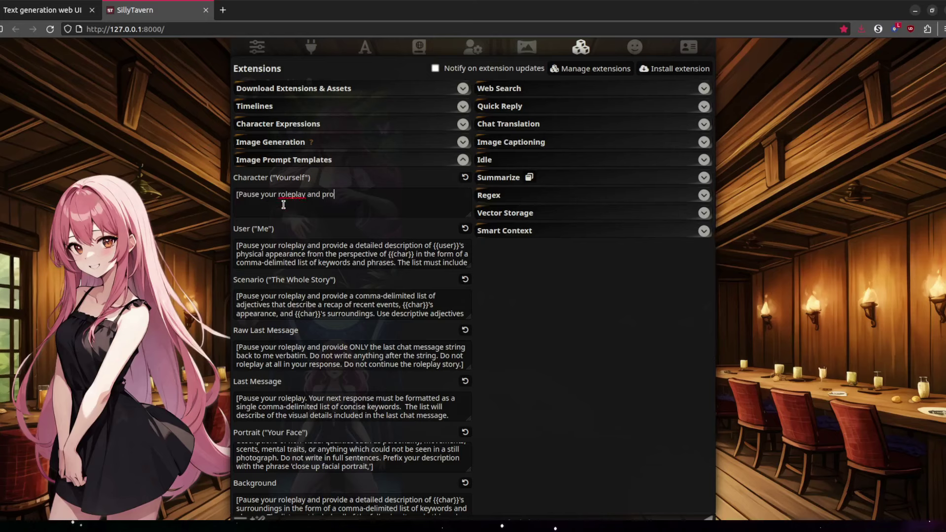
type("vide a brief description o")
type("f {{char}}, including ")
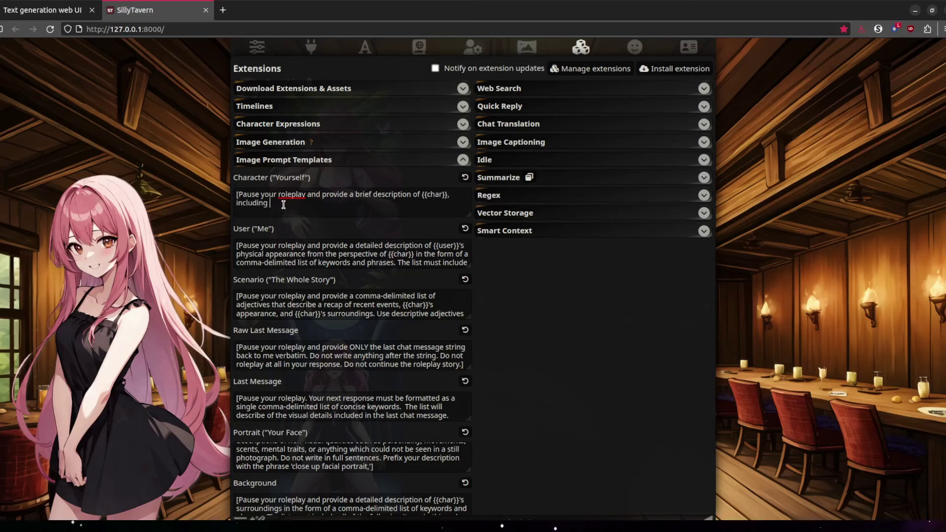
type("hair color, clothes, eye color, and ")
type("facial features. Do")
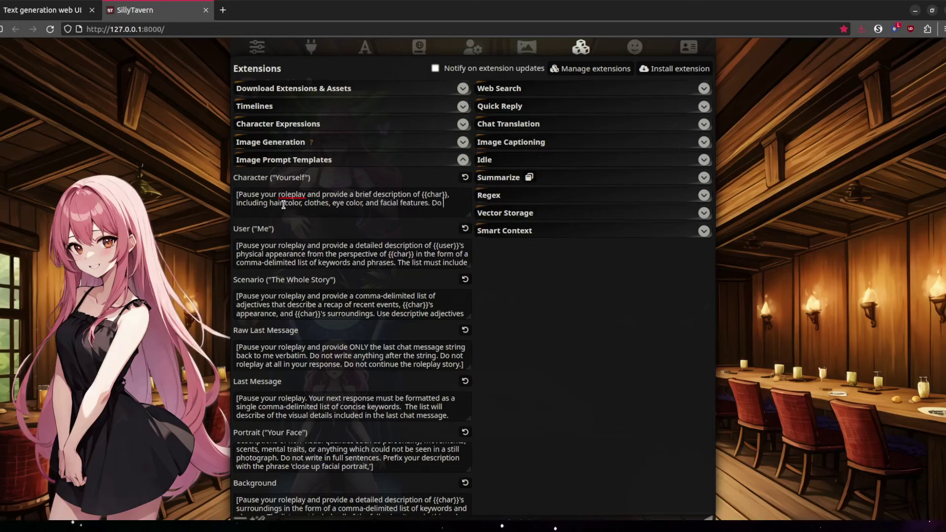
type(" not include any non-visible characteristics li")
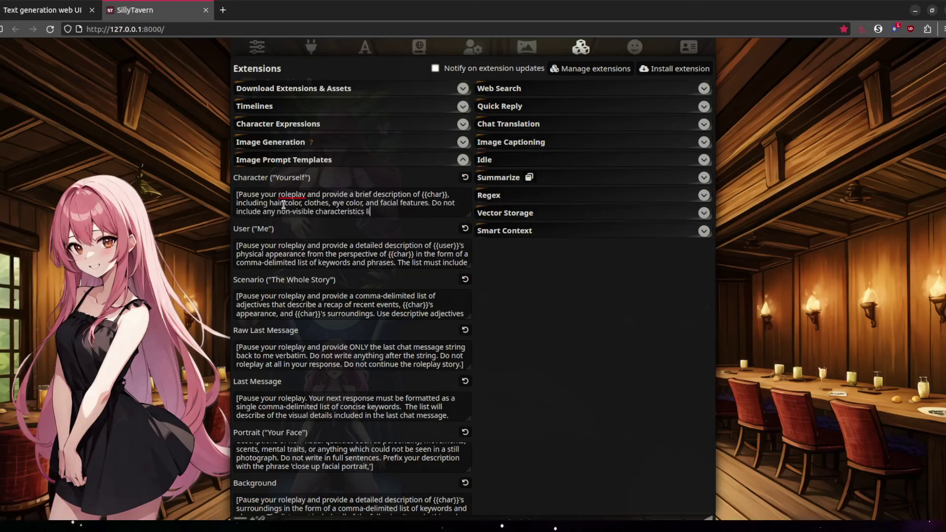
type("ke personality or thoughts")
type(". Keep the description brief, ")
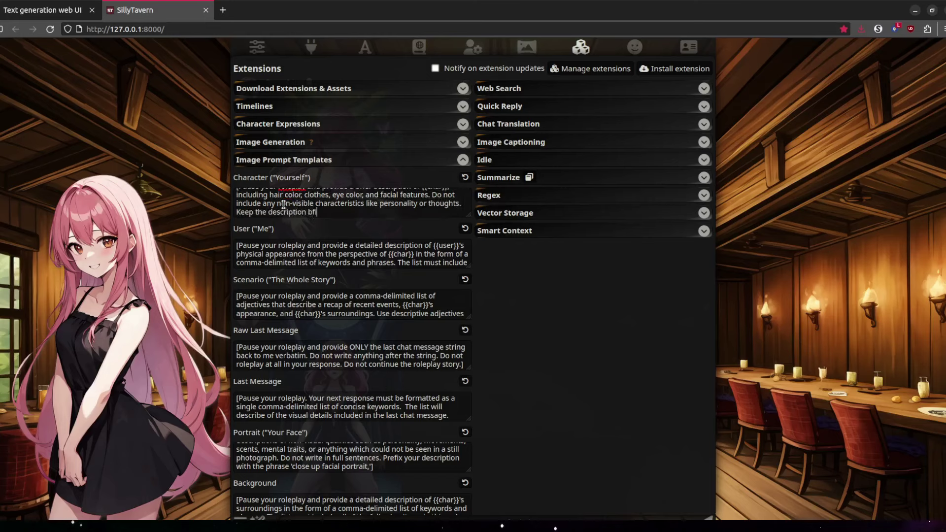
type("two concise sentences.")
Close Extensions, read the shorter SD WebUI prompt in the terminal, then return to the browser.
key("Escape")
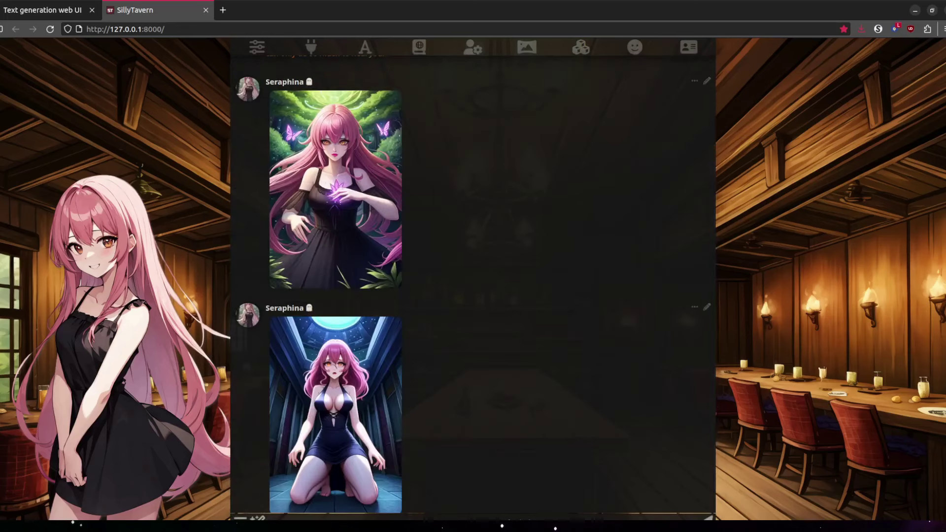
key("alt+Tab")
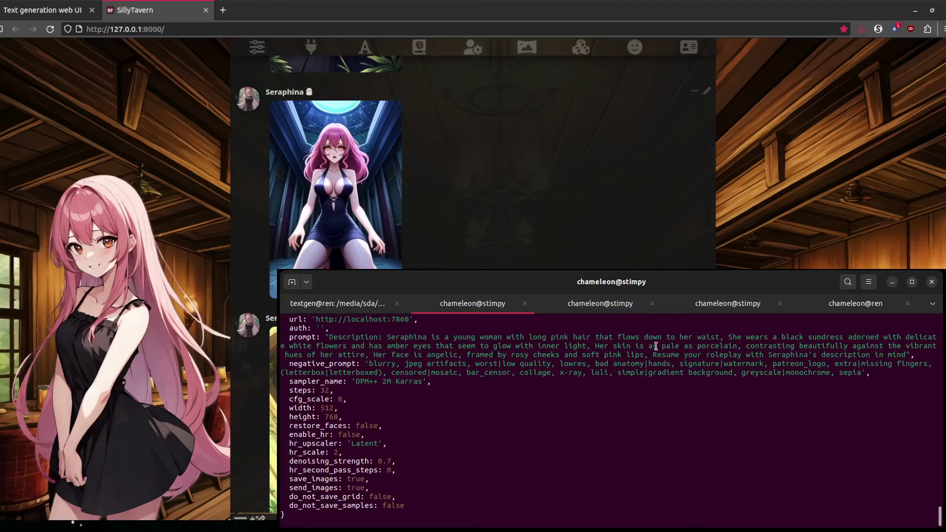
left_click(365, 14)
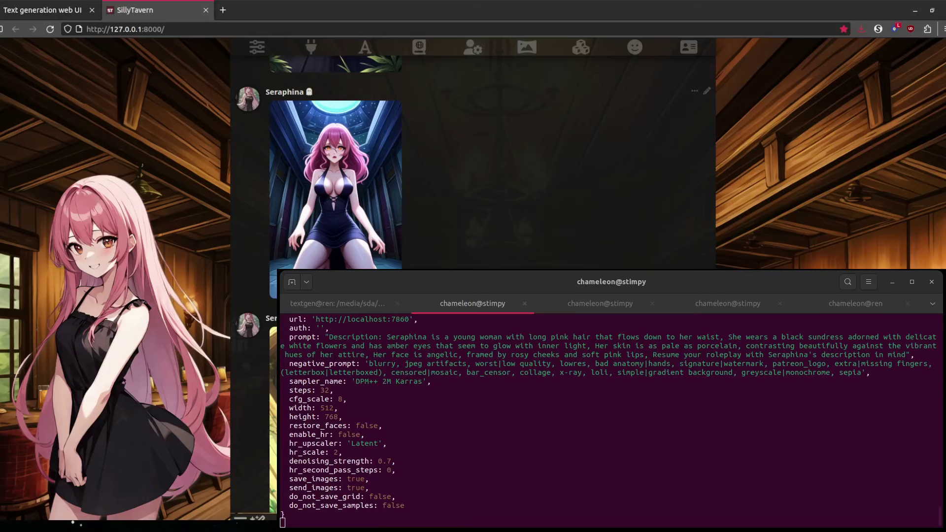
View the third Seraphina portrait in chat, then bring the image request log back up.
key("alt+Tab")
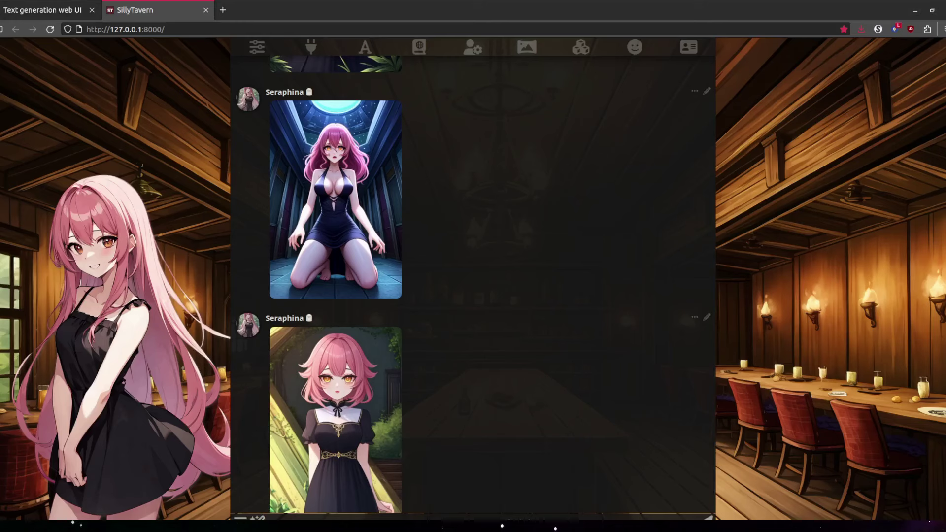
key("alt+Tab")
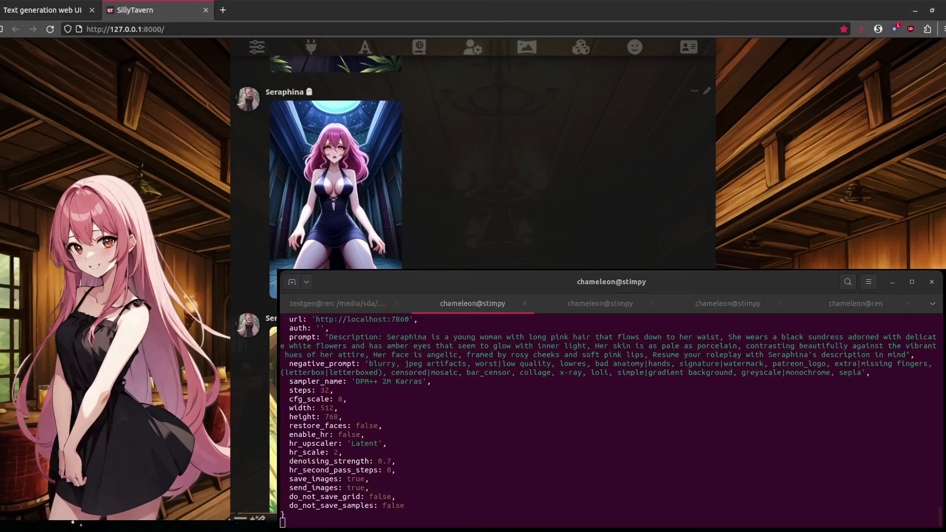
Load Kunoichi-7B-GPTQ in place of EstopianMaid-13B-GPTQ, then return to the chat and terminal log.
left_click_drag(648, 355, 907, 355)
left_click(42, 10)
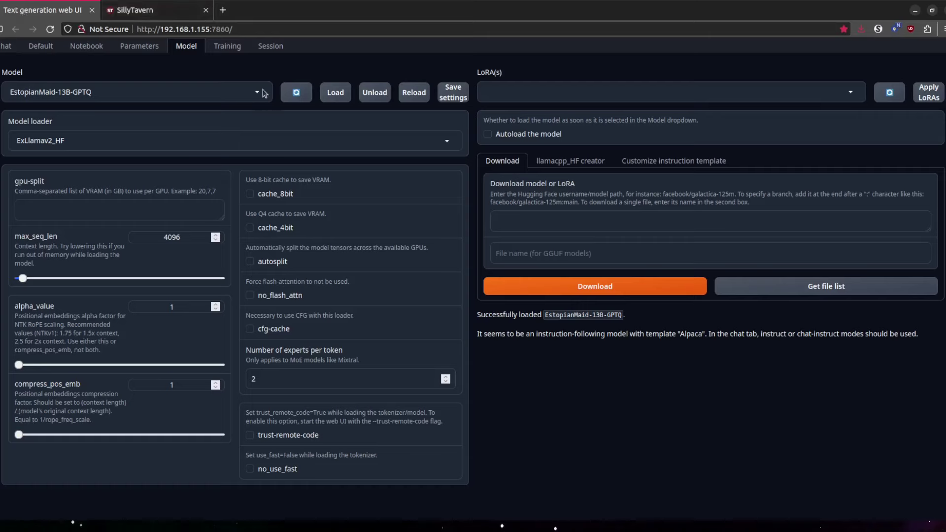
left_click(133, 92)
left_click(148, 258)
left_click(336, 92)
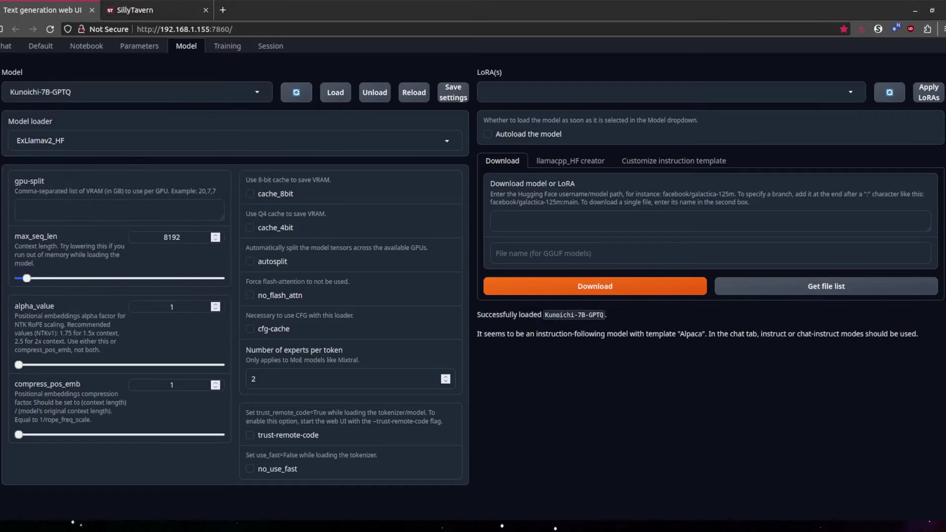
left_click(155, 13)
key("alt+Tab")
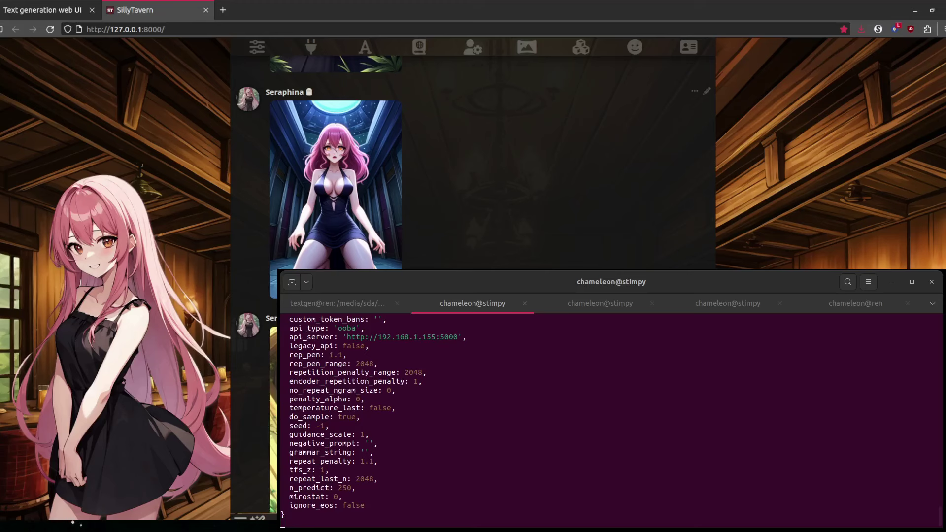
Read the 512x768 request in the terminal, scroll through the chat portraits, then hide the terminal.
left_click(635, 388)
scroll(634, 388, "up", 1)
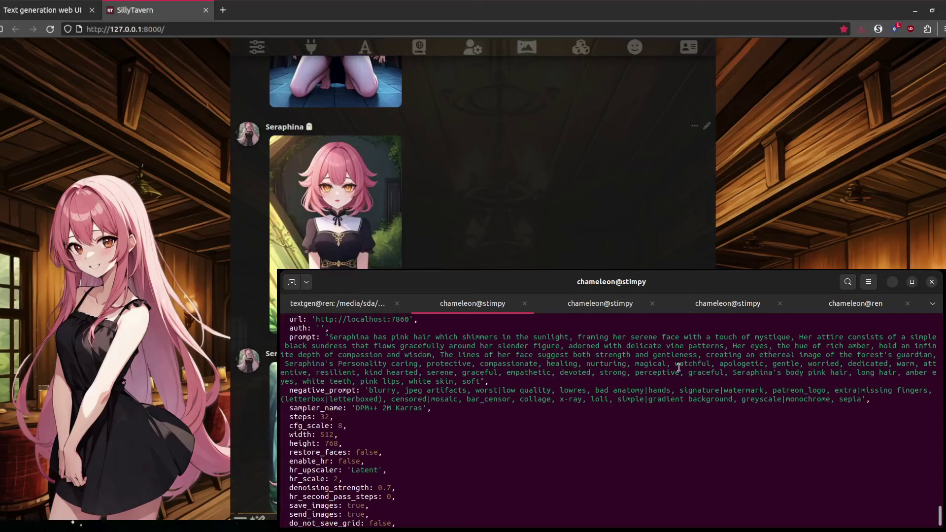
left_click(349, 11)
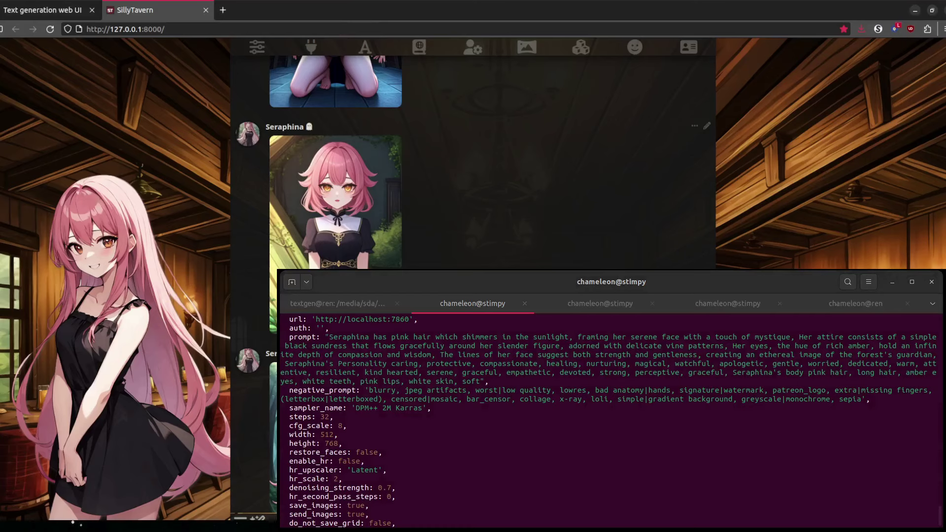
scroll(473, 162, "down", 2)
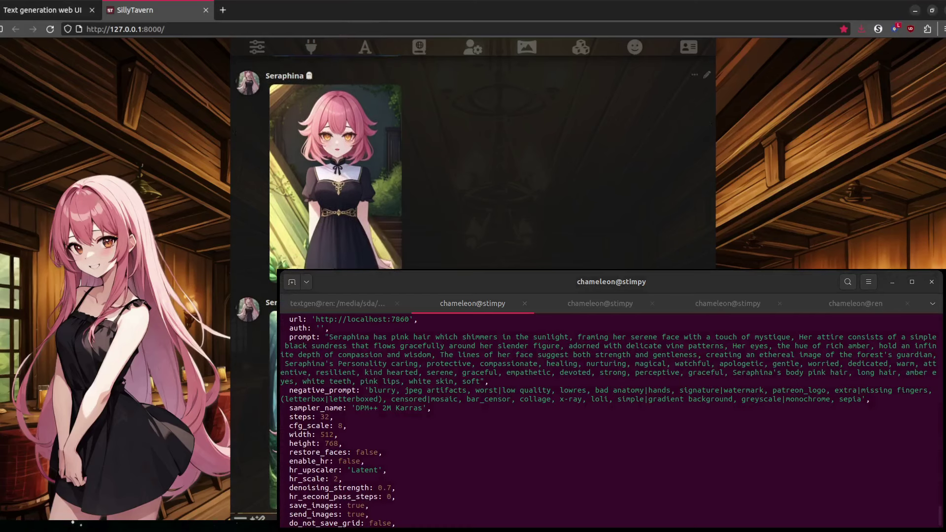
scroll(473, 162, "up", 5)
scroll(473, 162, "up", 5)
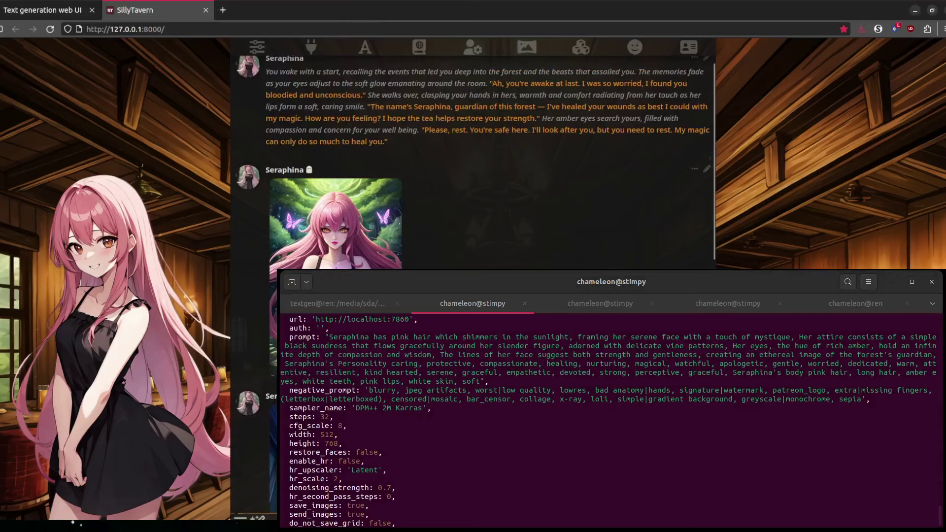
scroll(473, 163, "down", 5)
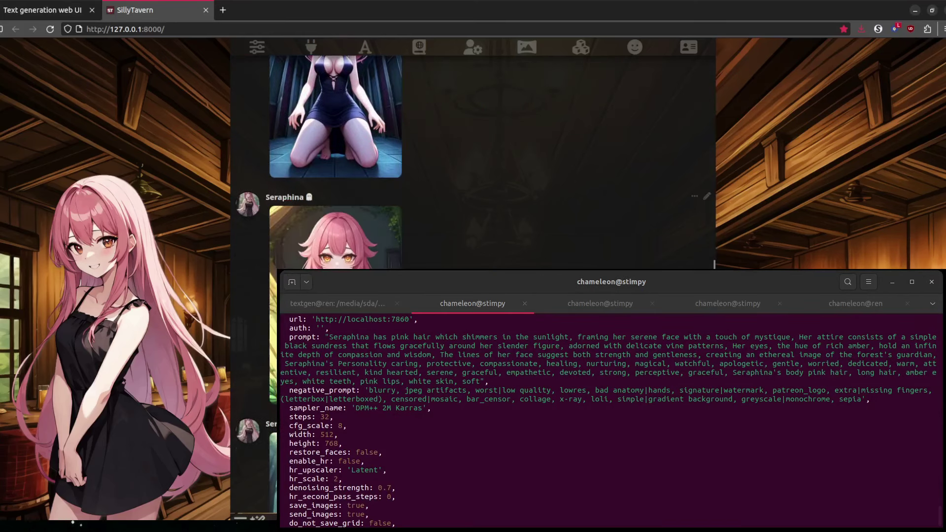
scroll(474, 163, "down", 5)
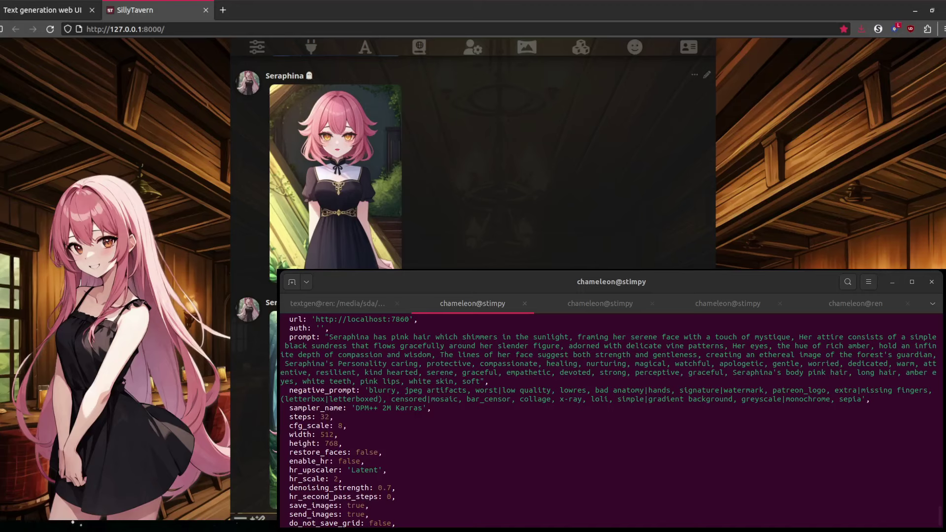
key("alt+Tab")
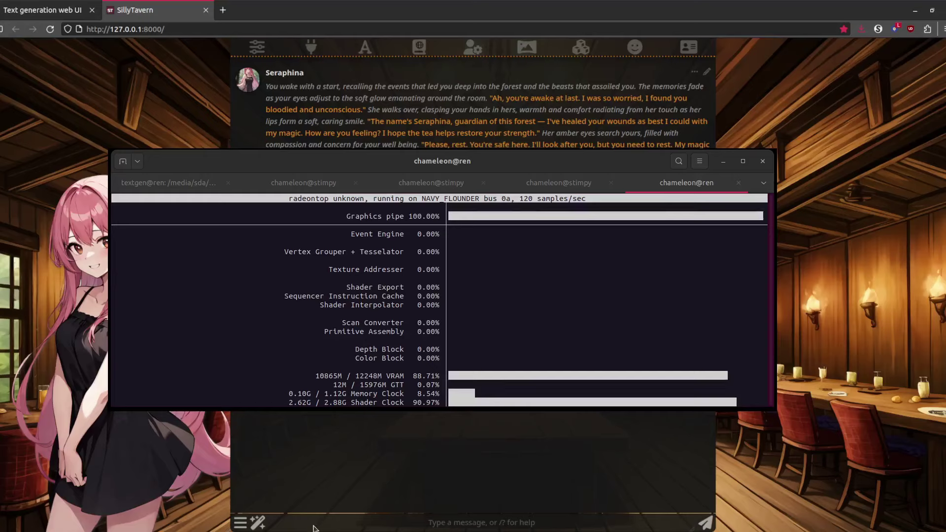
Send the greeting 'yo' to Seraphina.
type("yo")
key("Return")
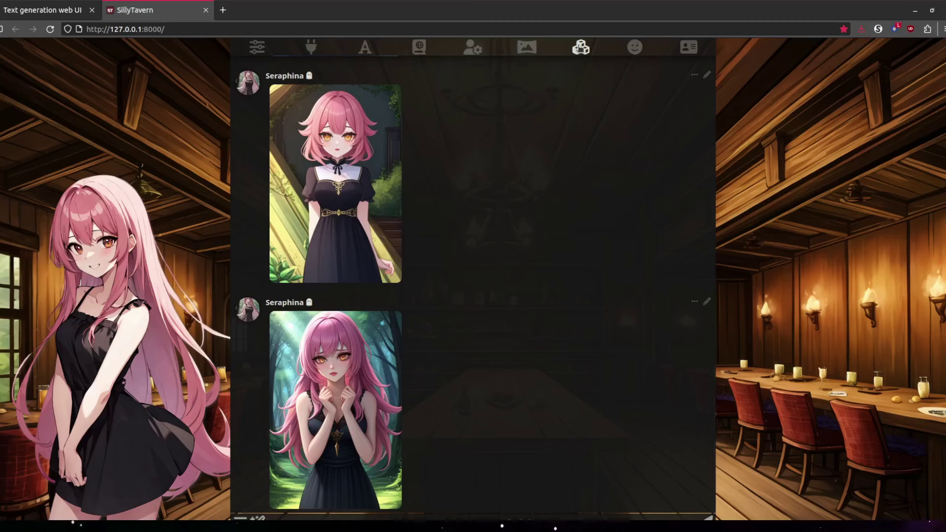
Connect Image Generation to the Stable Diffusion Web UI API and bring up the Resolution list.
left_click(582, 47)
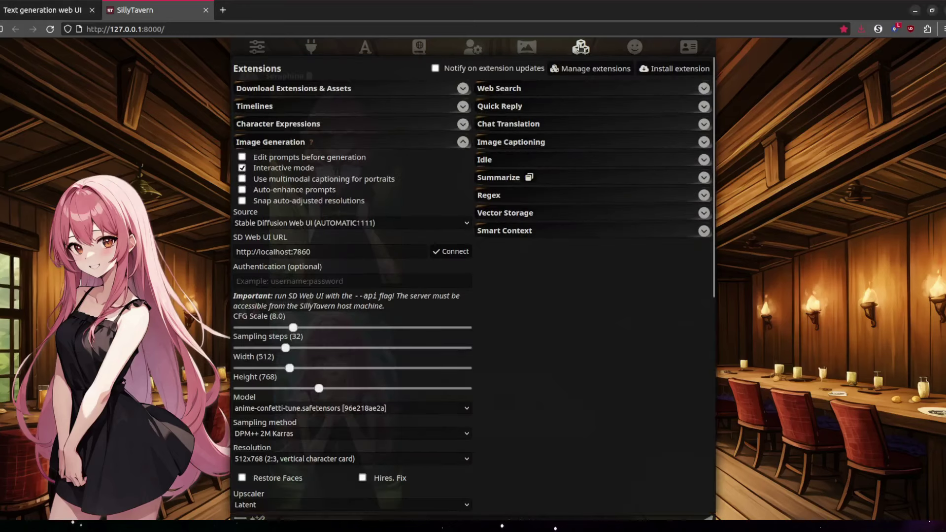
left_click(450, 253)
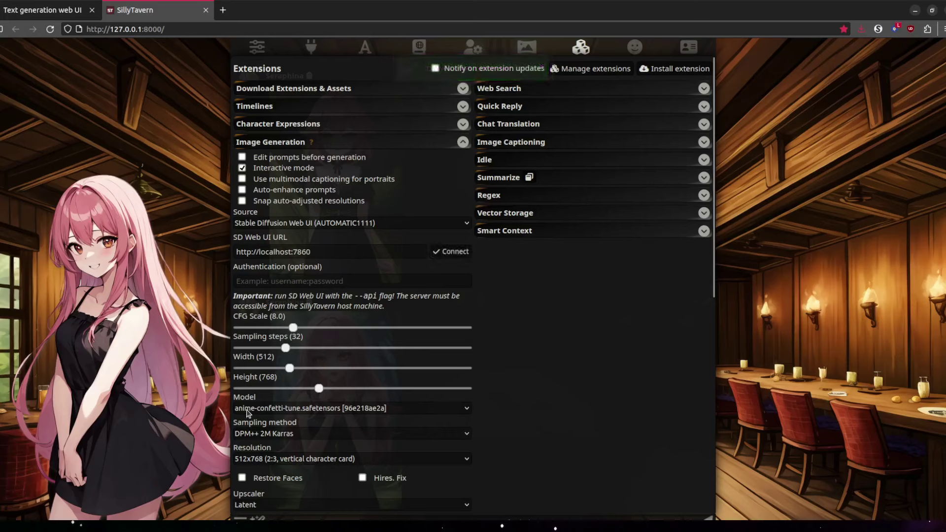
scroll(383, 349, "down", 1)
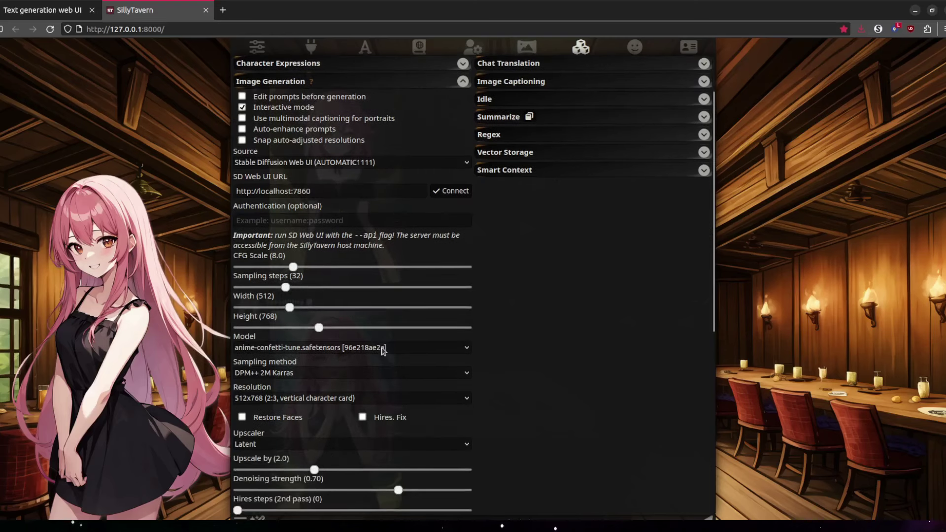
scroll(382, 349, "down", 1)
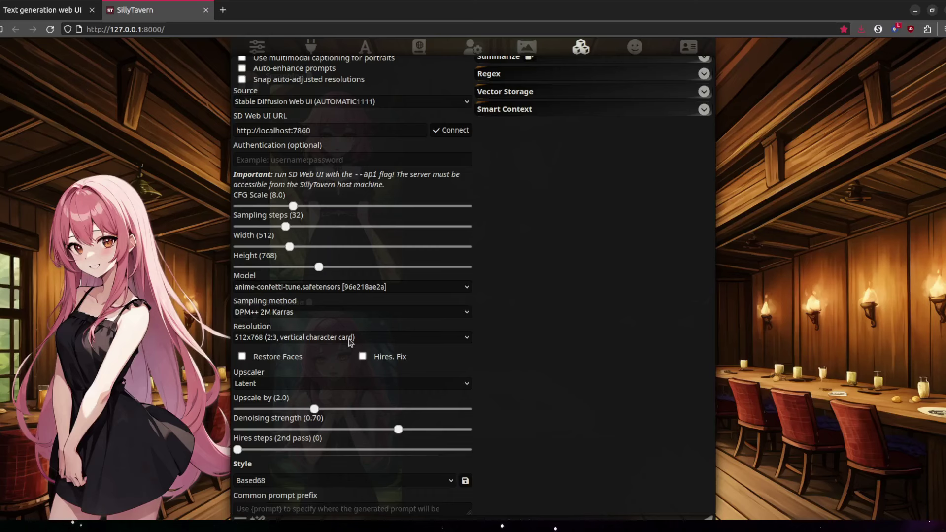
left_click(351, 340)
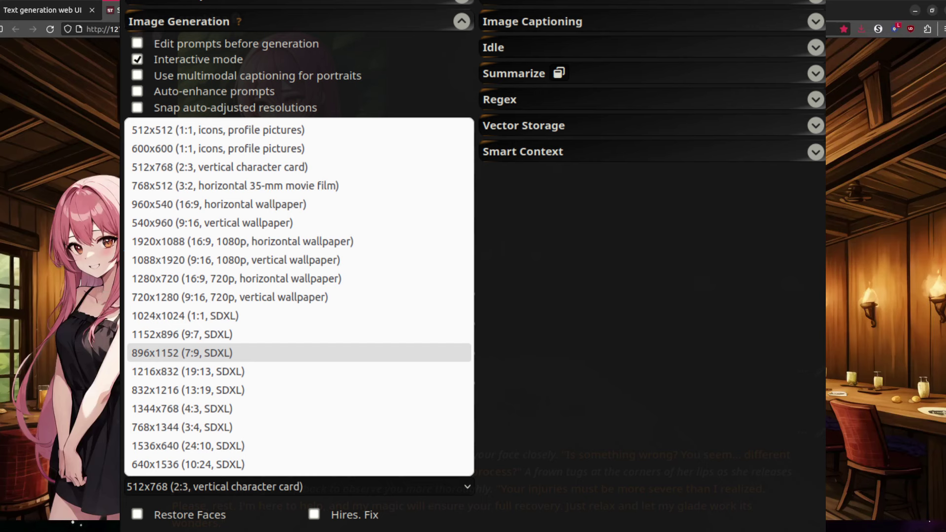
Set resolution to 896x1152 (7:9, SDXL), generate a 'Yourself' portrait, and check its logged prompt.
left_click(183, 353)
left_click(199, 238)
left_click(257, 518)
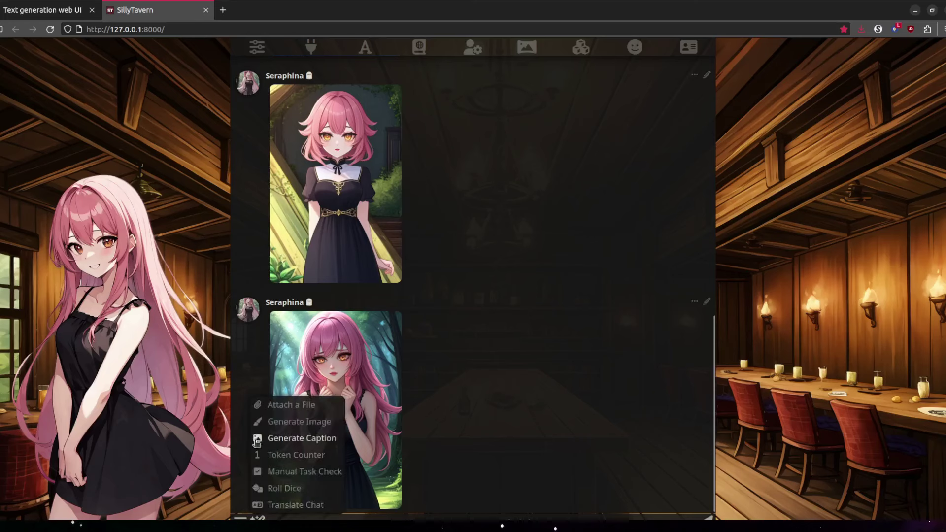
left_click(281, 424)
left_click(273, 299)
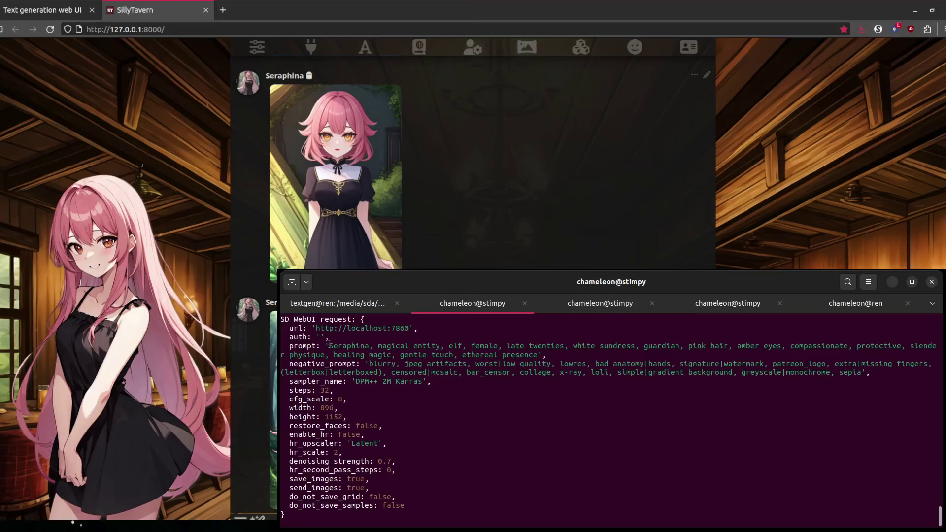
left_click_drag(329, 346, 544, 351)
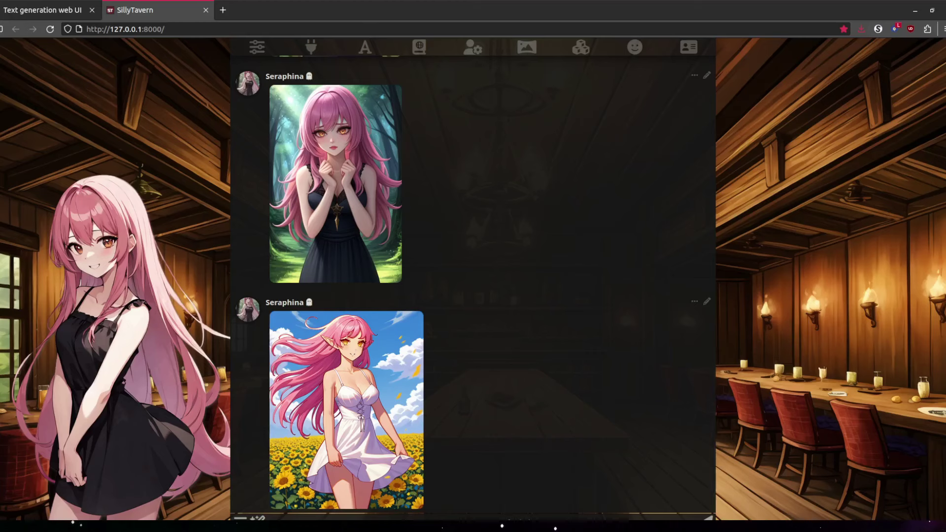
Move from Image Prompt Templates to Image Generation settings and select the Confetti XL style.
left_click(575, 49)
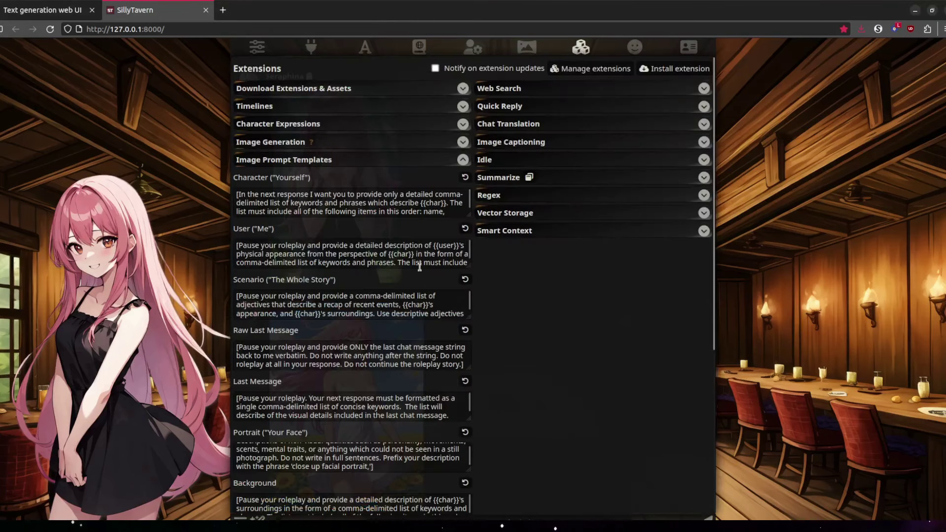
left_click(327, 161)
left_click(336, 146)
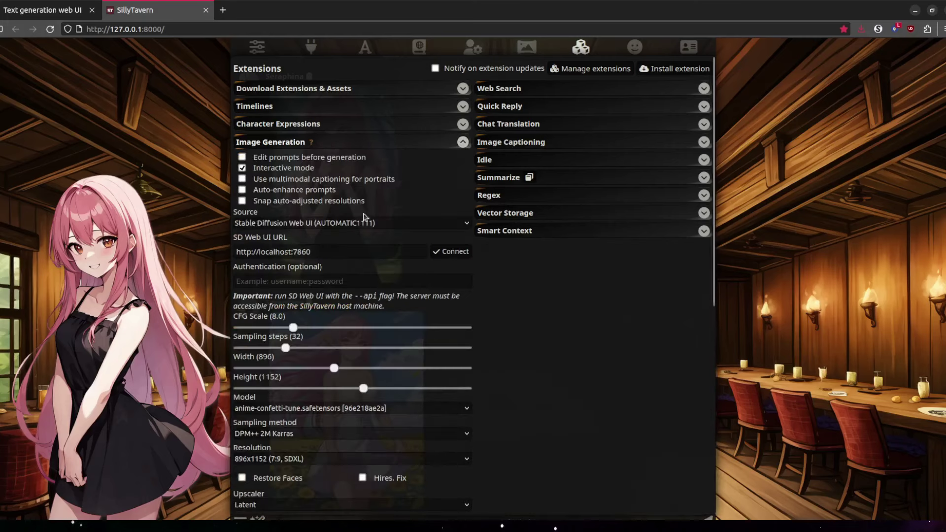
scroll(397, 263, "down", 5)
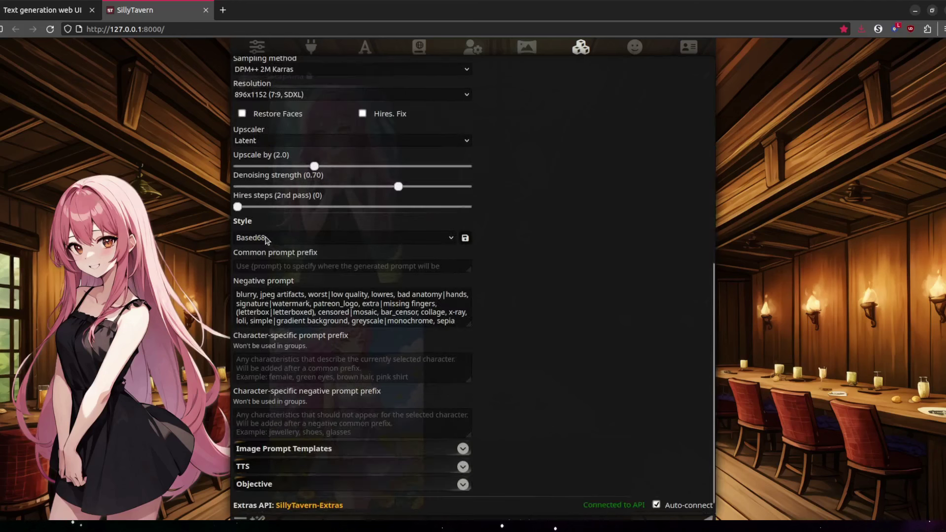
left_click(300, 268)
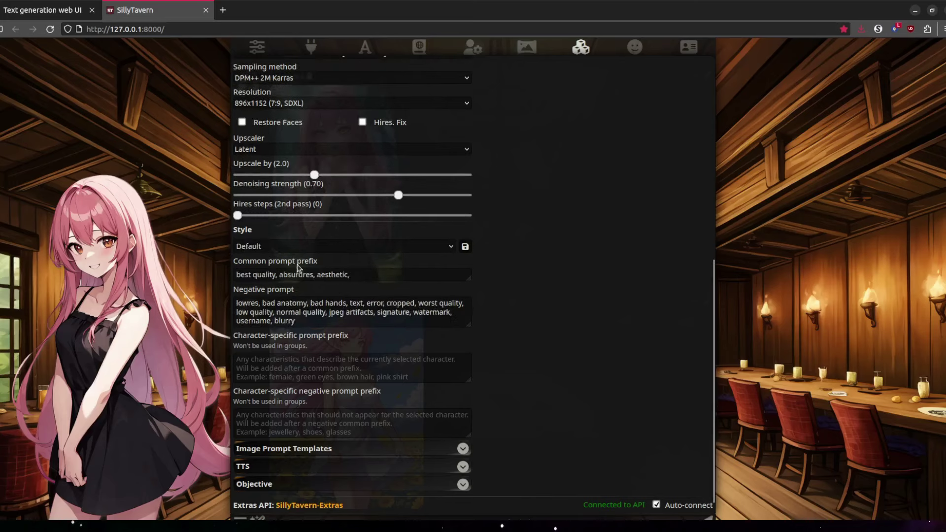
key("Down")
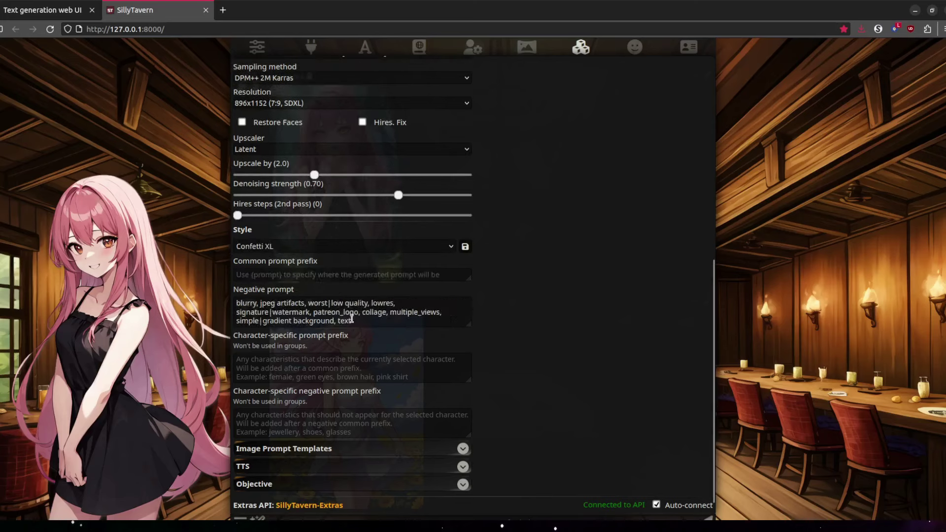
Add score_8_up to score_5_up to the prefix, paste the longer negative prompt, and save Confetti XL.
left_click(293, 276)
type("score_9, s")
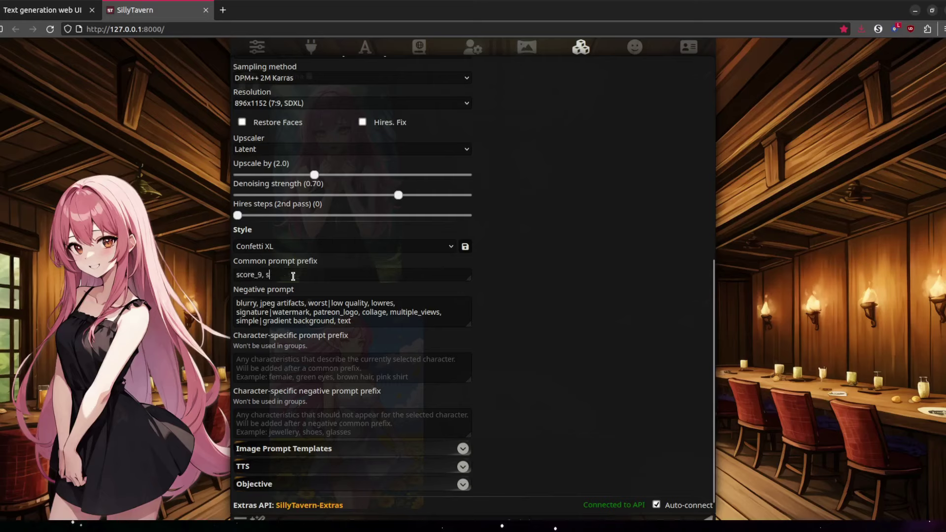
type("core_8_up, score_7_u")
type("p, score_6_up, score_5")
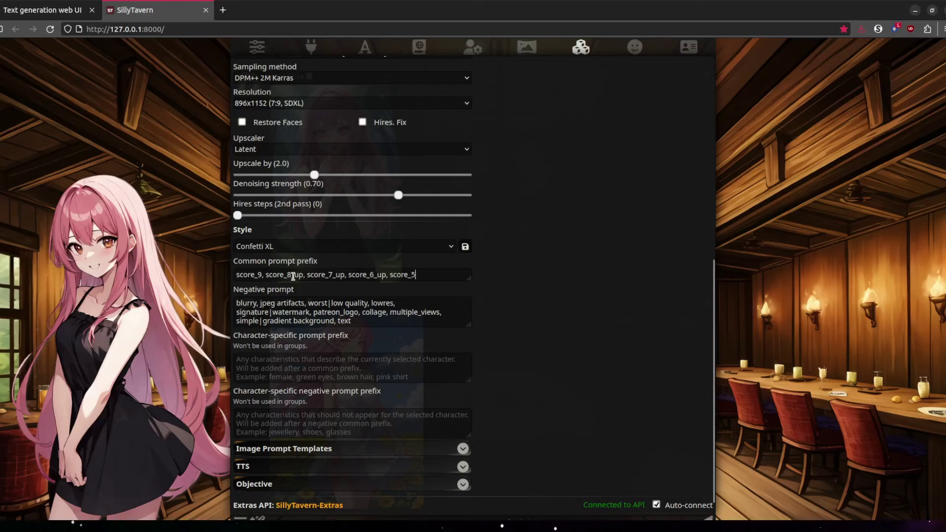
type("_up")
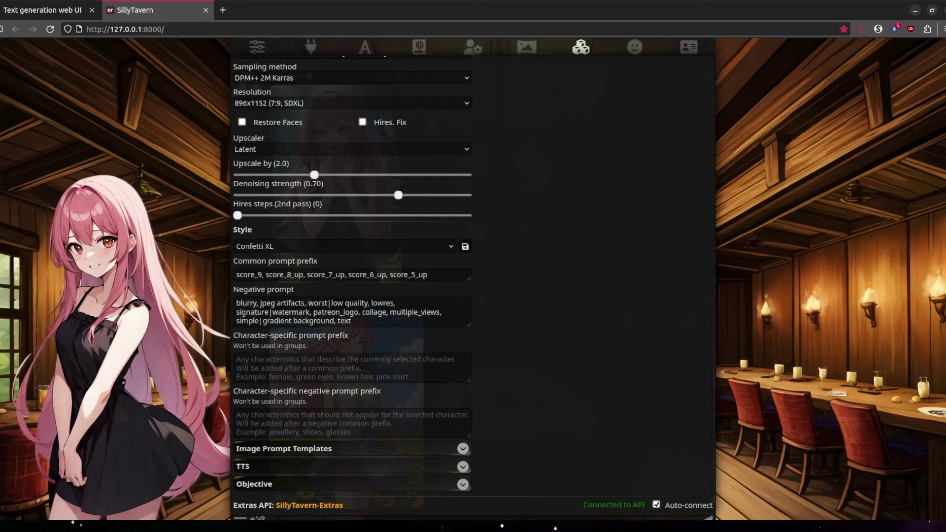
left_click(308, 302)
key("ctrl+a")
type("blurry, jpeg artifacts, worst|low quality, lowres, signature|watermark, artist_name, twitter_username|patreon_logo, letterboxed, collage, multiple_views, censored, text, speech_bubble, simple|gradient background, 3d")
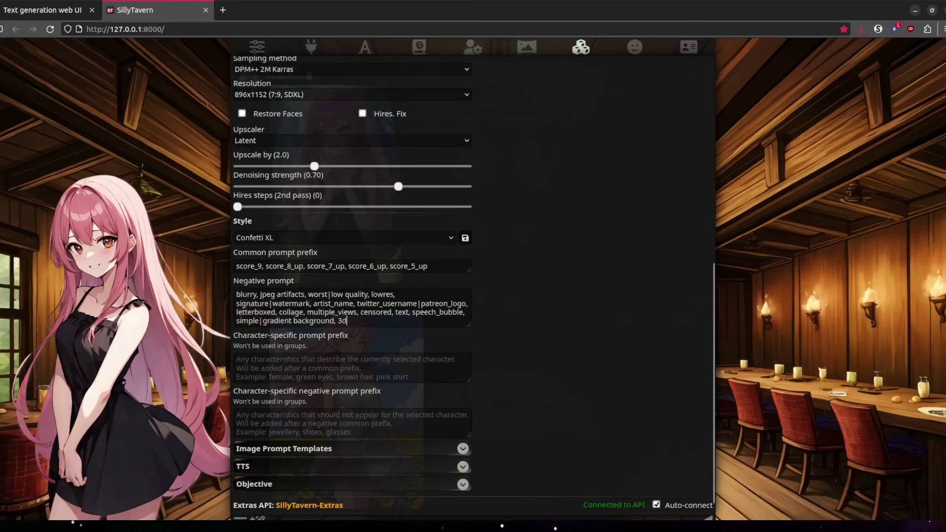
left_click(466, 238)
type("Confetti XL")
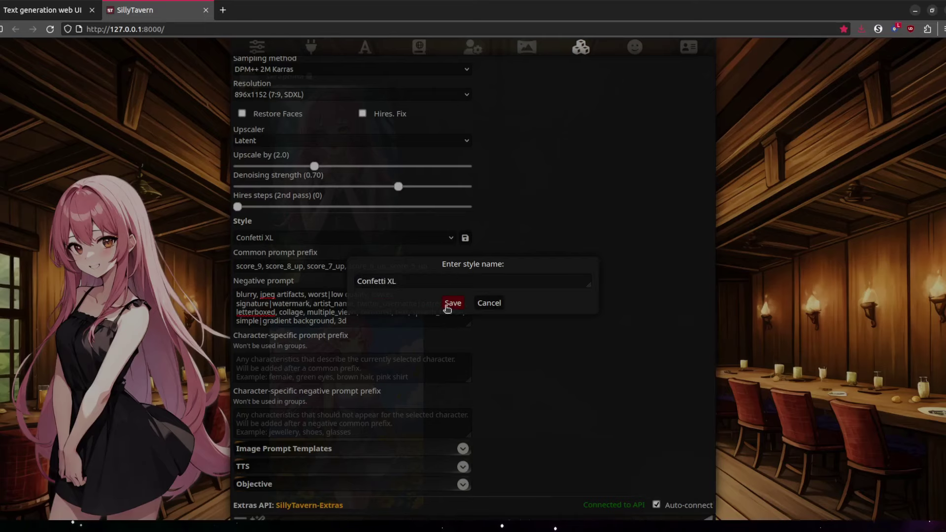
left_click(450, 303)
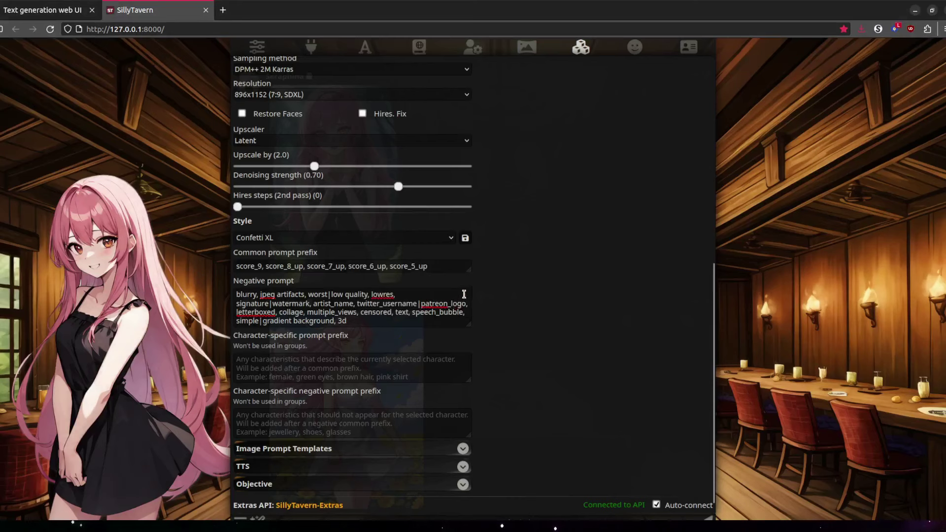
Generate a new Seraphina portrait with the updated style and confirm the score_9 tags in the terminal log.
left_click(175, 282)
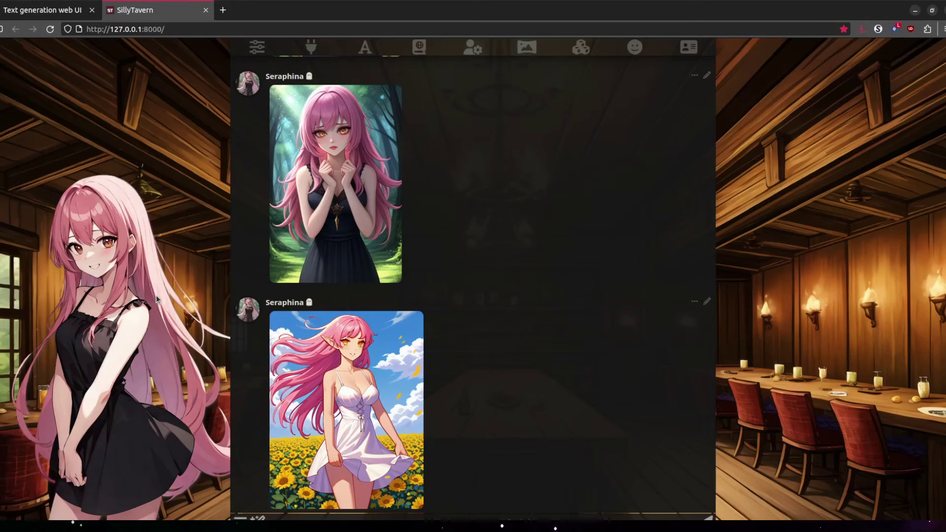
left_click(257, 519)
left_click(299, 422)
left_click(272, 297)
key("alt+Tab")
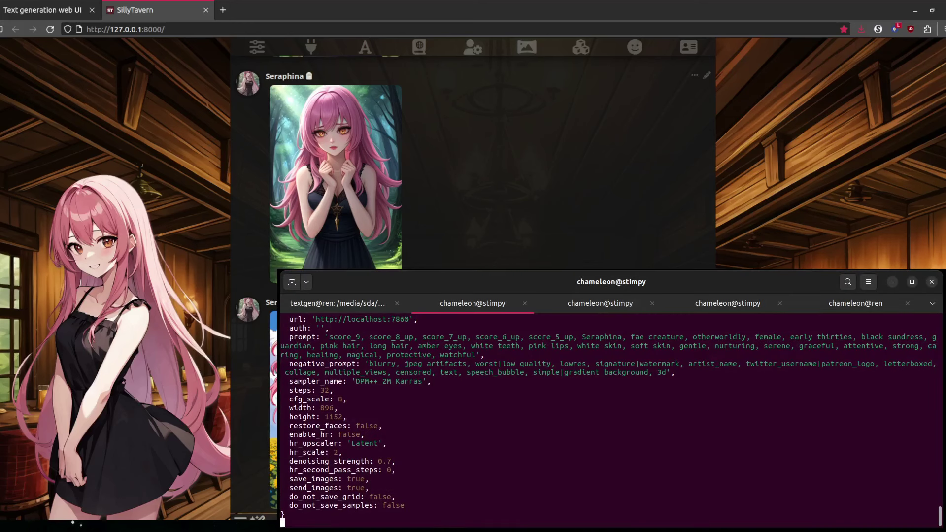
mouse_move(328, 337)
left_mouse_down()
mouse_move(671, 346)
mouse_move(858, 337)
mouse_move(401, 346)
mouse_move(768, 346)
mouse_move(470, 348)
mouse_move(475, 354)
left_mouse_up()
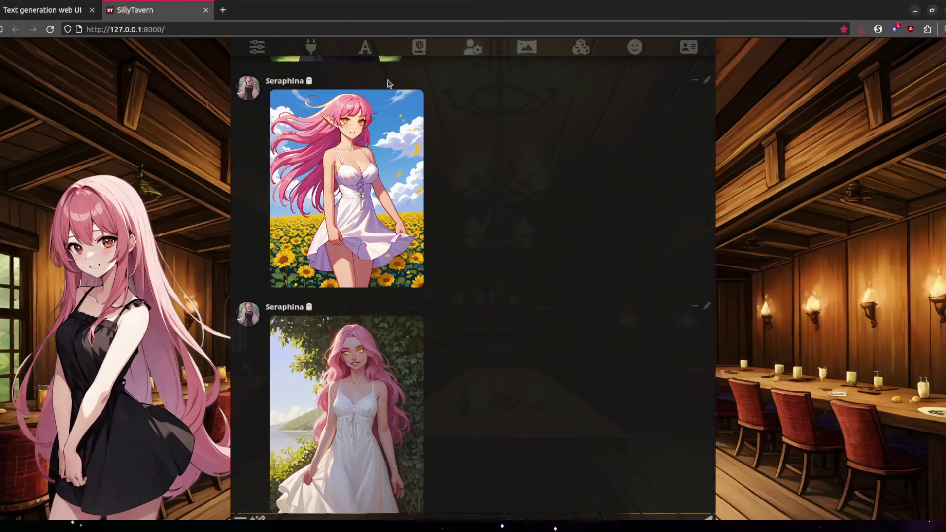
mouse_move(394, 405)
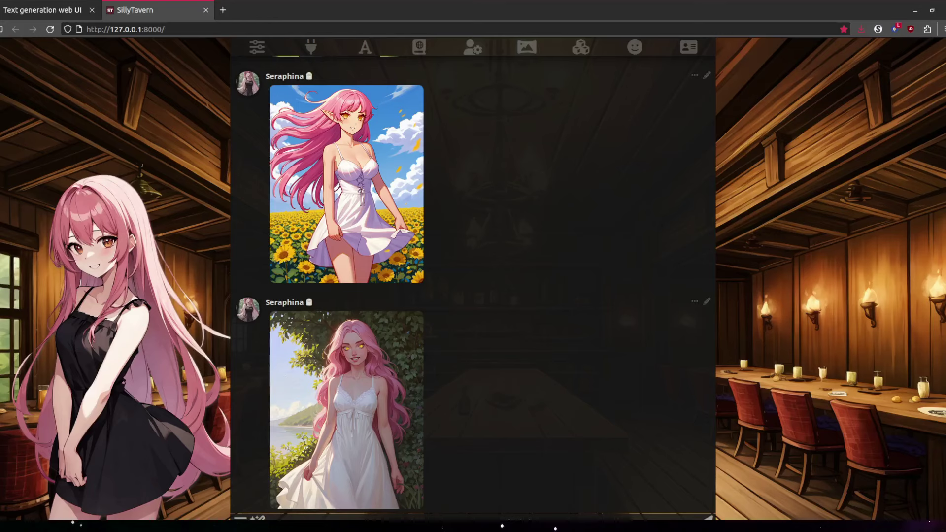
Select EstopianMaid-13B-GPTQ from the Text generation web UI model list, replacing Kunoichi-7B-GPTQ.
left_click(42, 10)
left_click(214, 93)
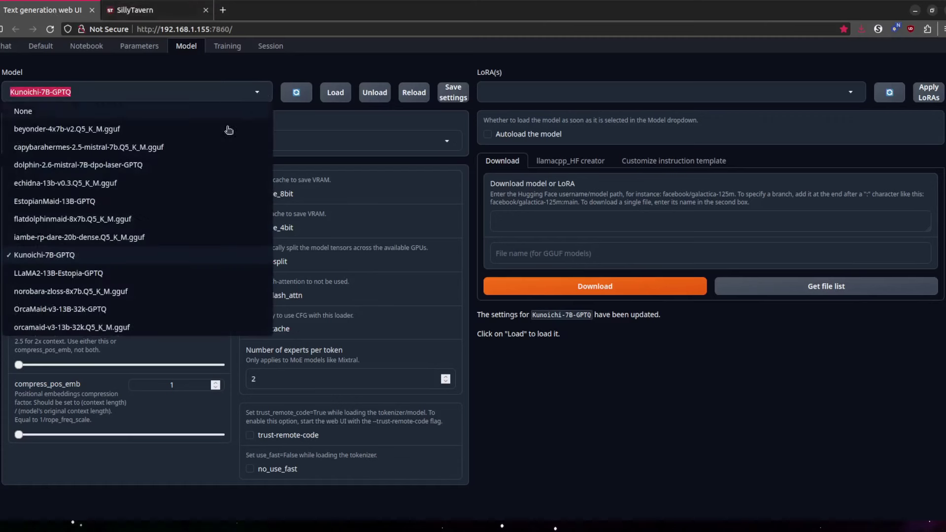
left_click(130, 202)
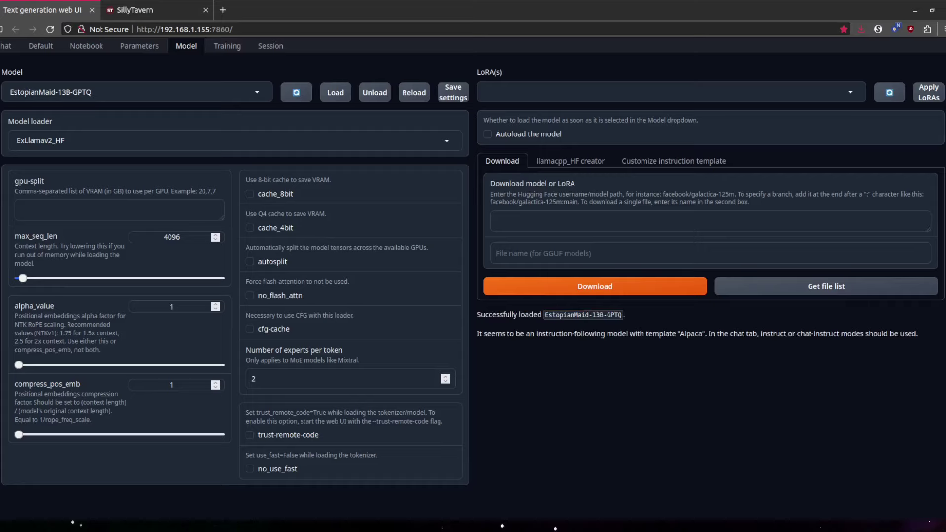
Use Generate Image > Yourself in the SillyTavern chat to request a Seraphina portrait.
left_click(162, 11)
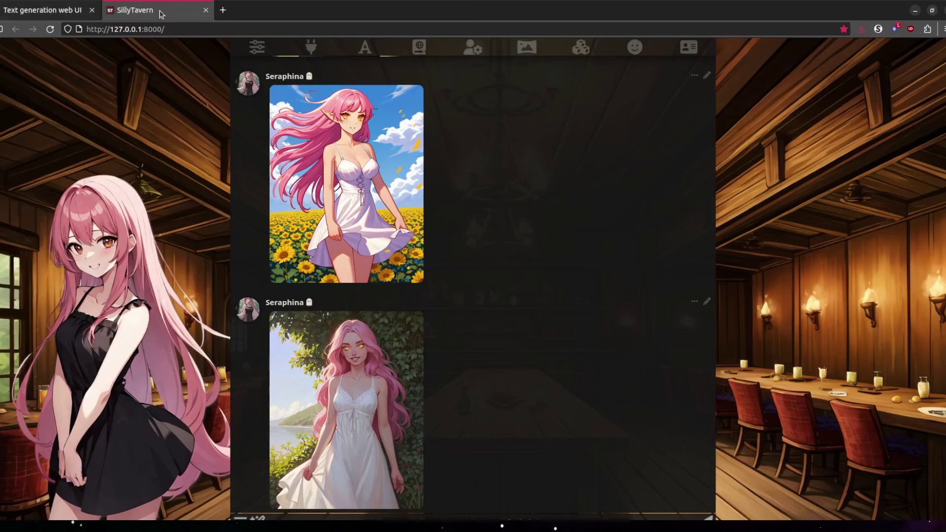
left_click(257, 517)
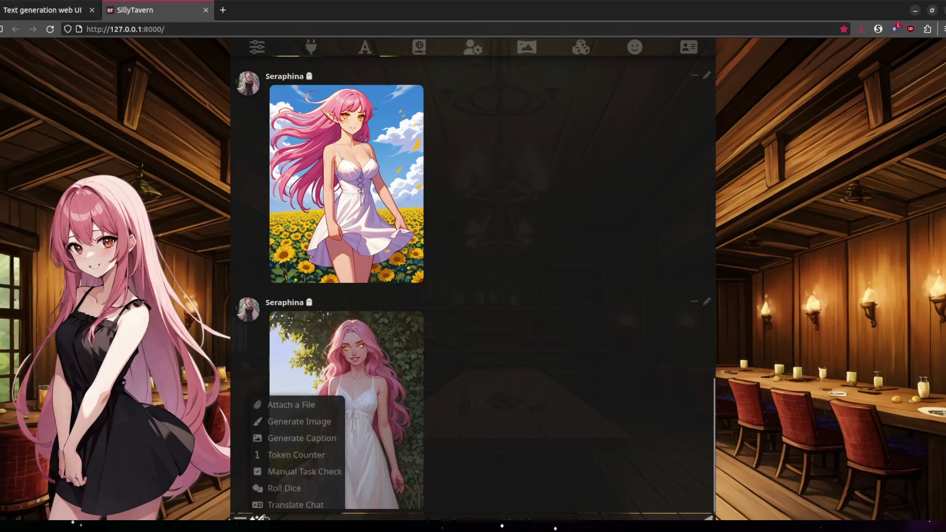
left_click(302, 424)
left_click(266, 298)
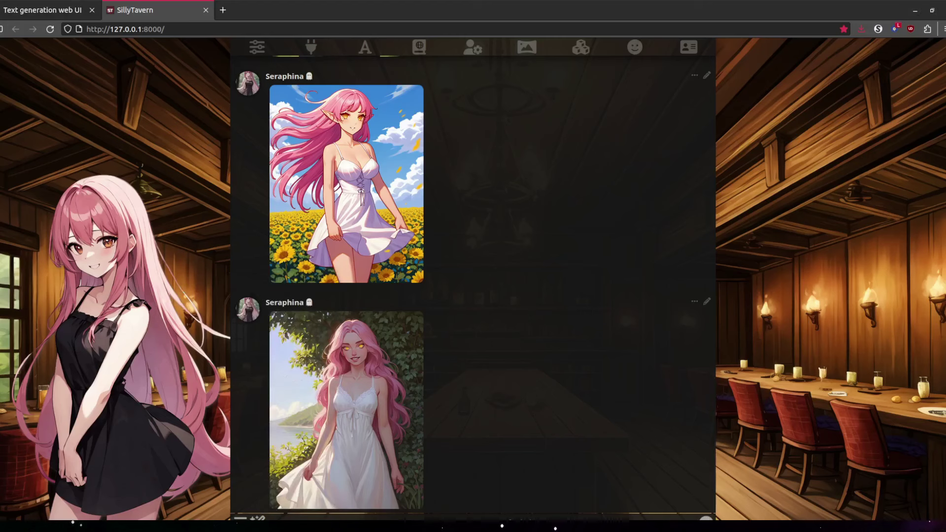
Inspect the logged image prompt's character description and chat-derived parts in the terminal, then view the new portrait.
key("alt+Tab")
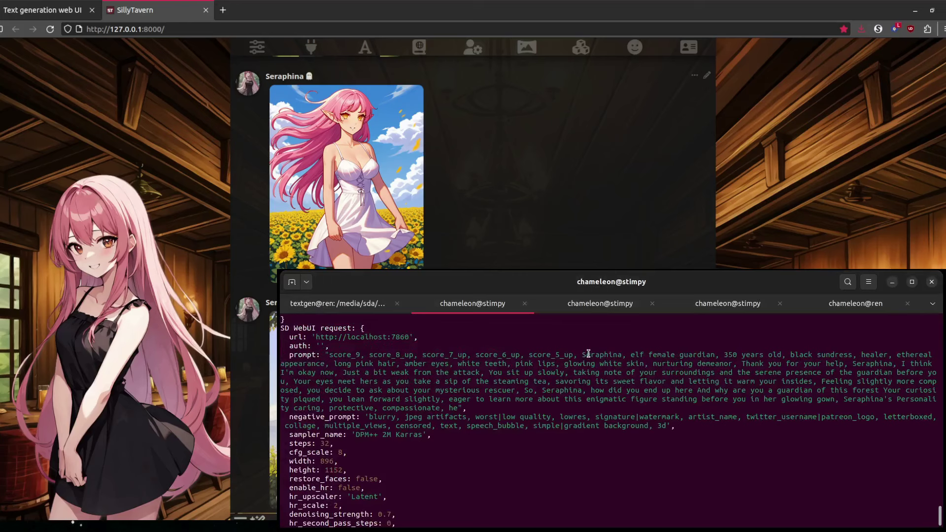
mouse_move(583, 353)
left_mouse_down()
mouse_move(670, 365)
mouse_move(719, 353)
mouse_move(813, 353)
mouse_move(701, 362)
mouse_move(735, 360)
left_mouse_up()
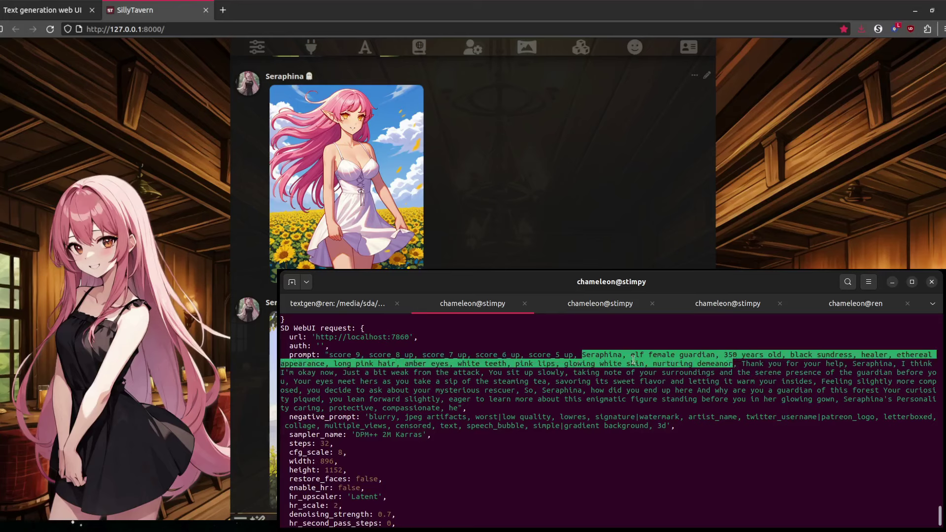
left_click(720, 365)
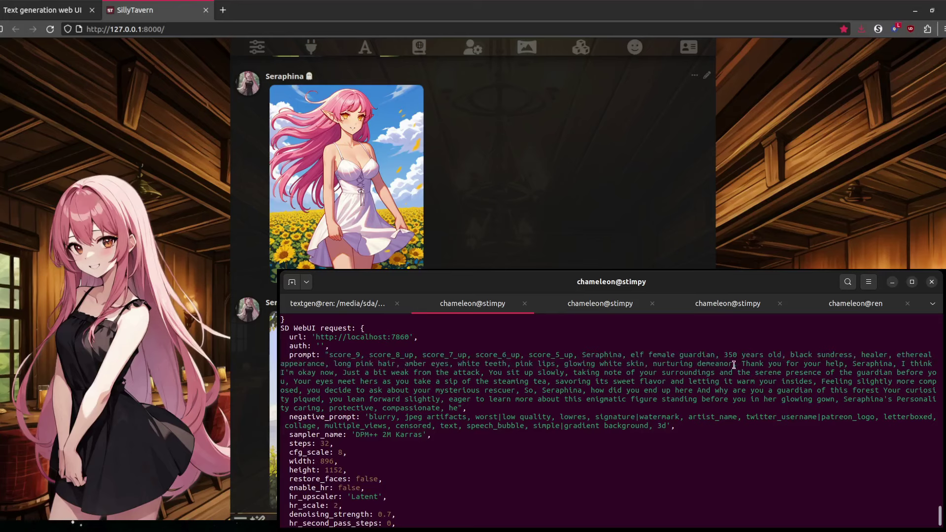
mouse_move(738, 363)
left_mouse_down()
mouse_move(616, 390)
mouse_move(739, 408)
mouse_move(457, 407)
left_mouse_up()
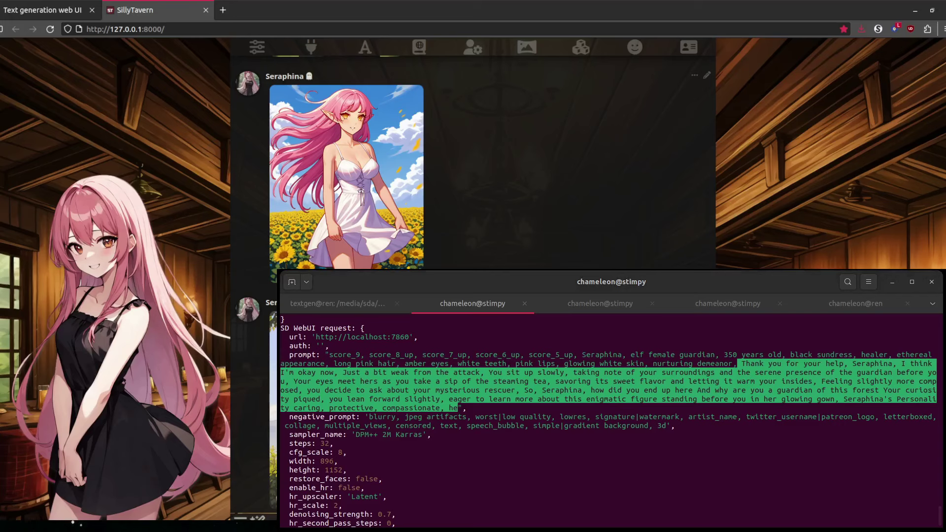
left_click(478, 324)
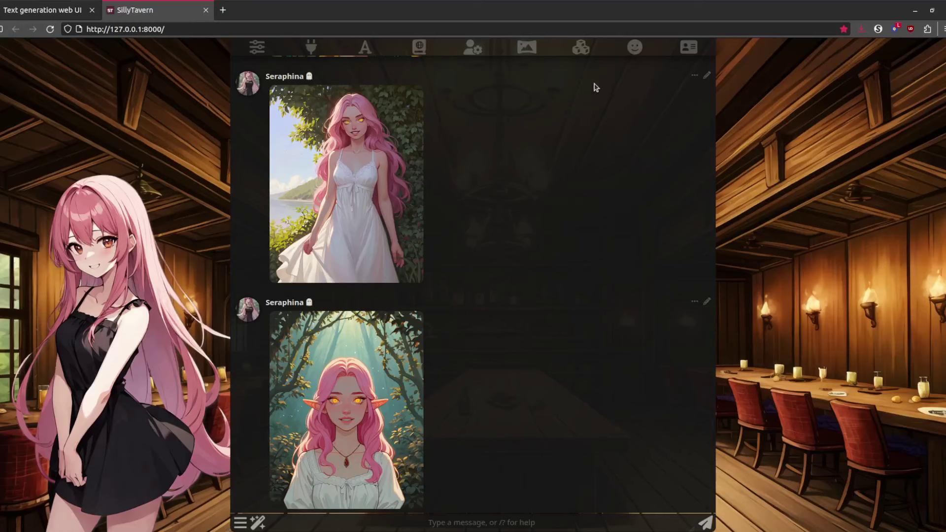
Open Extensions and expand Image Prompt Templates to show the Character, User, Scenario and Portrait prompts.
left_click(586, 50)
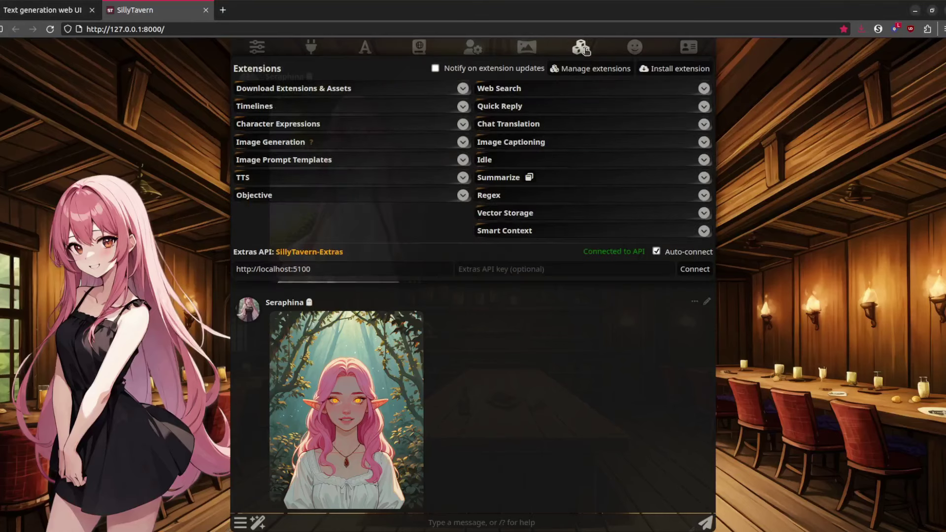
left_click(349, 160)
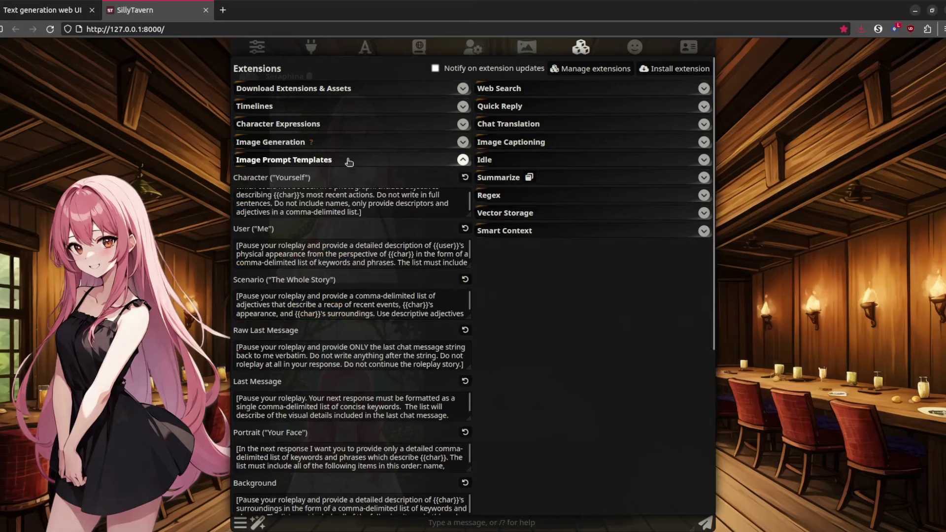